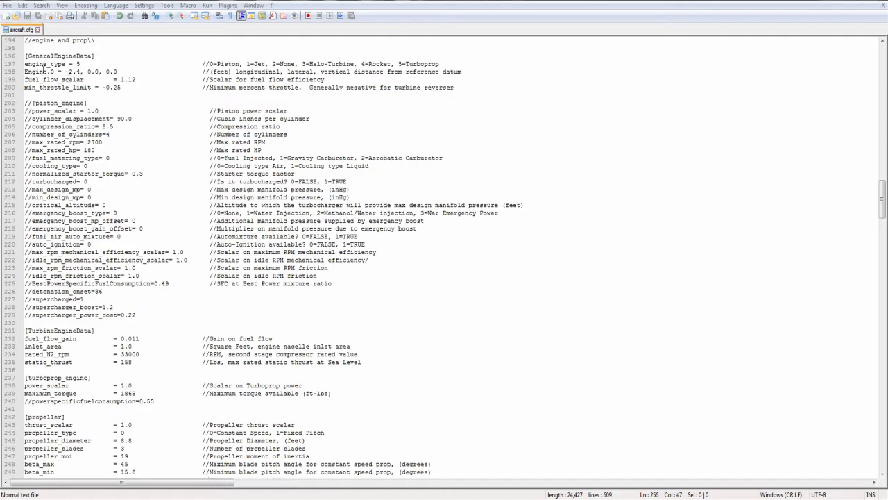
- Review the engine_type and Engine.0 position entries in the GeneralEngineData section, along with the commented-out piston_engine heading
{"action": "left_click_drag", "start_coordinate": [86, 64], "coordinate": [25, 64]}
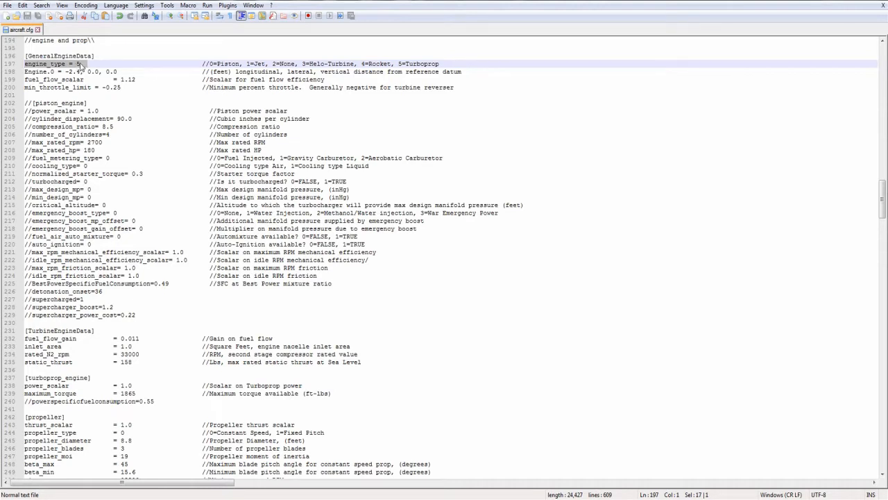
{"action": "left_click", "coordinate": [81, 63]}
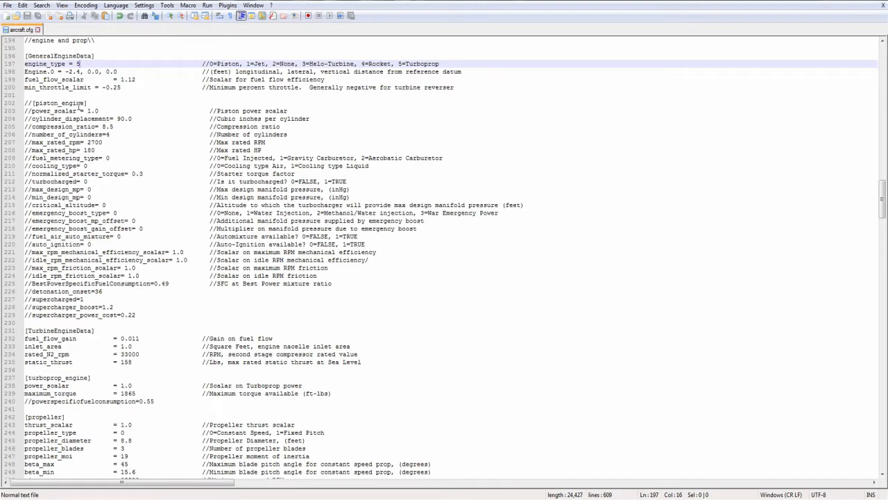
{"action": "left_click_drag", "start_coordinate": [25, 103], "coordinate": [95, 91]}
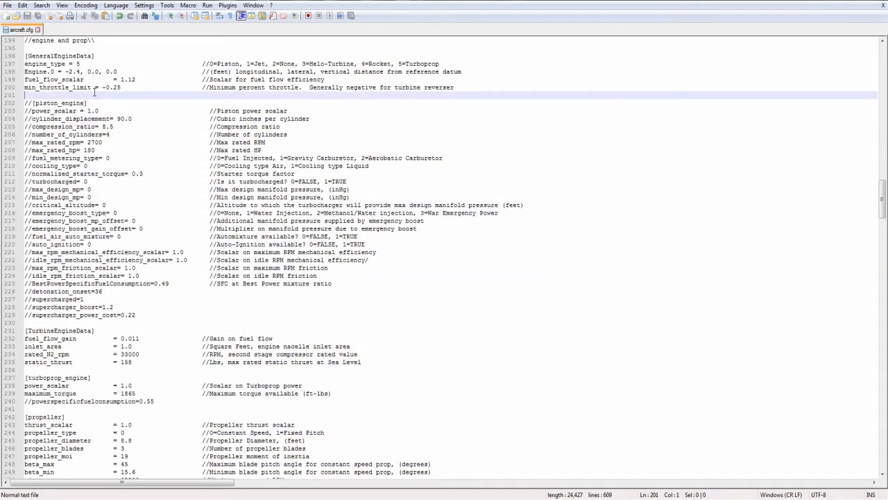
{"action": "left_click_drag", "start_coordinate": [121, 72], "coordinate": [23, 76]}
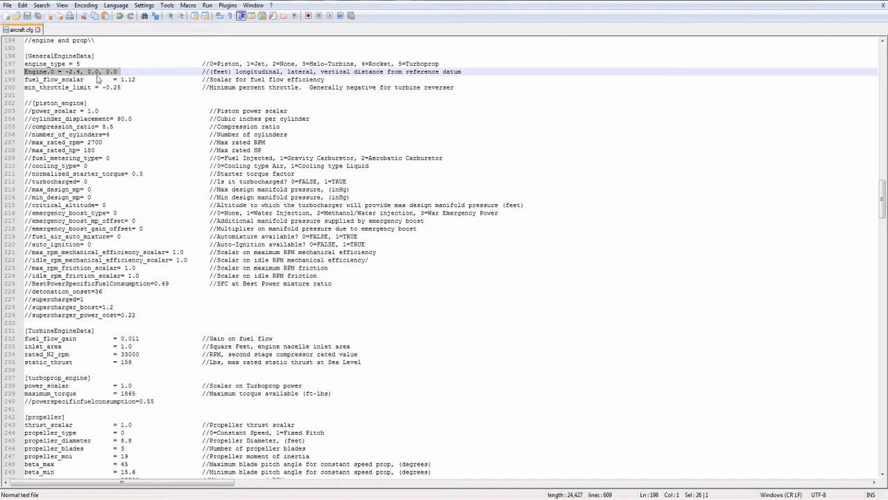
- Switch to AI-Aircraft Editor Model Viewer and examine the engine's position on the aircraft wireframe from several angles
{"action": "left_click", "coordinate": [285, 499]}
{"action": "left_click", "coordinate": [517, 409]}
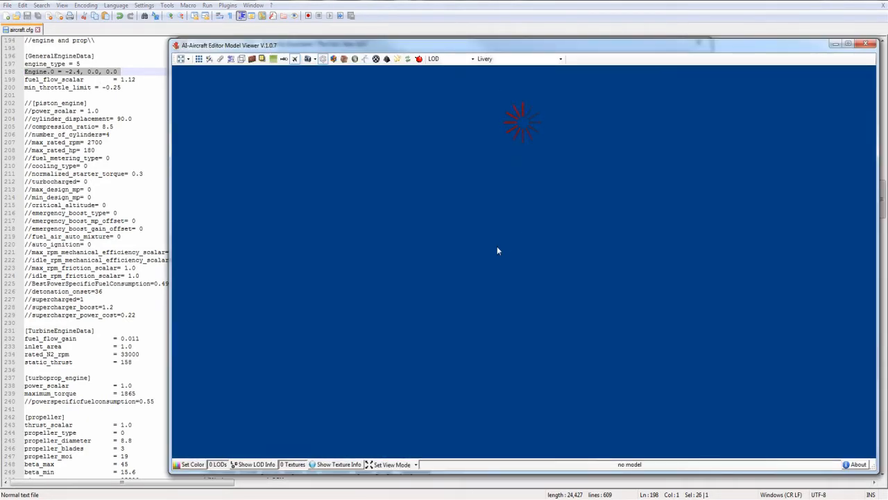
{"action": "scroll", "coordinate": [475, 329], "scroll_direction": "up", "scroll_amount": 5}
{"action": "left_click_drag", "start_coordinate": [429, 362], "coordinate": [419, 342]}
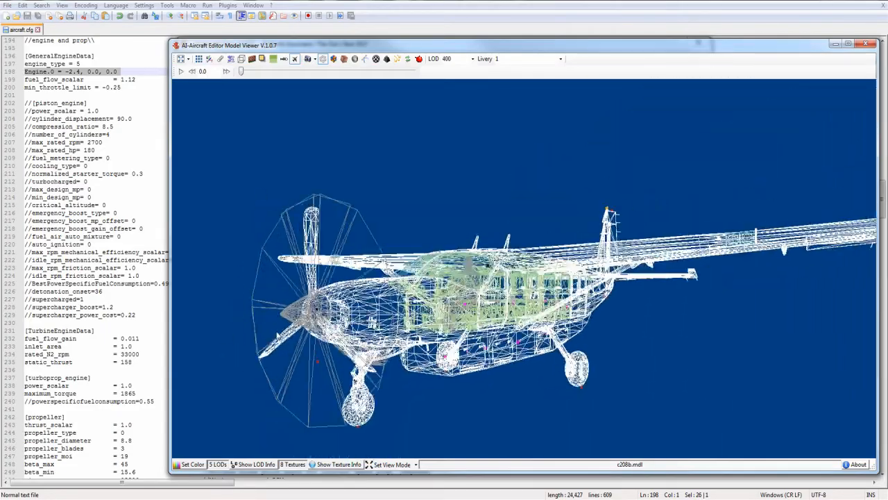
{"action": "scroll", "coordinate": [280, 333], "scroll_direction": "up", "scroll_amount": 8}
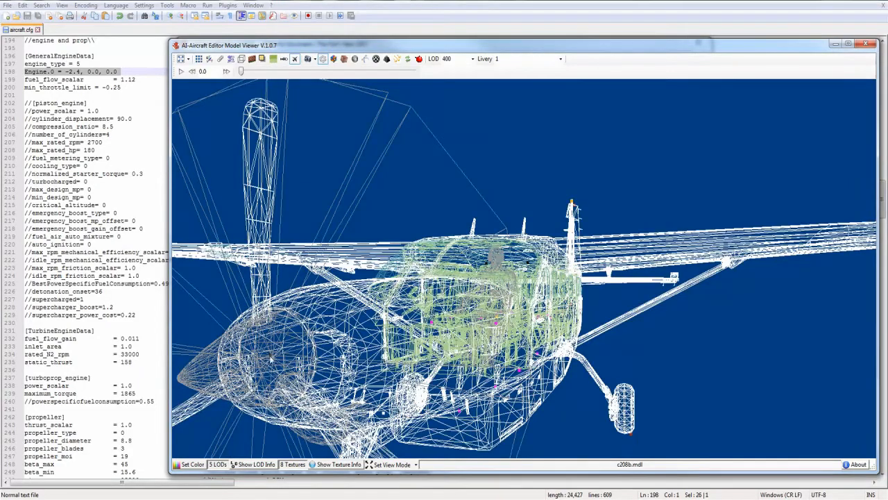
{"action": "left_click_drag", "start_coordinate": [272, 359], "coordinate": [296, 372]}
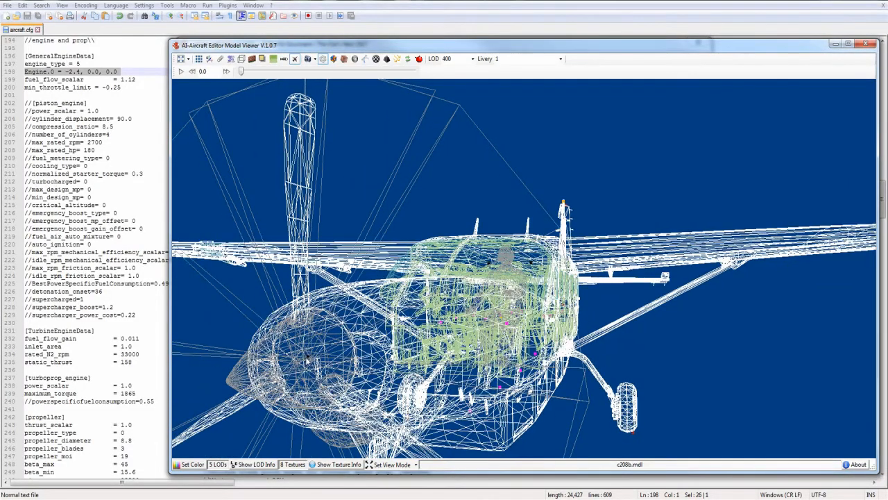
{"action": "left_click_drag", "start_coordinate": [511, 358], "coordinate": [535, 288]}
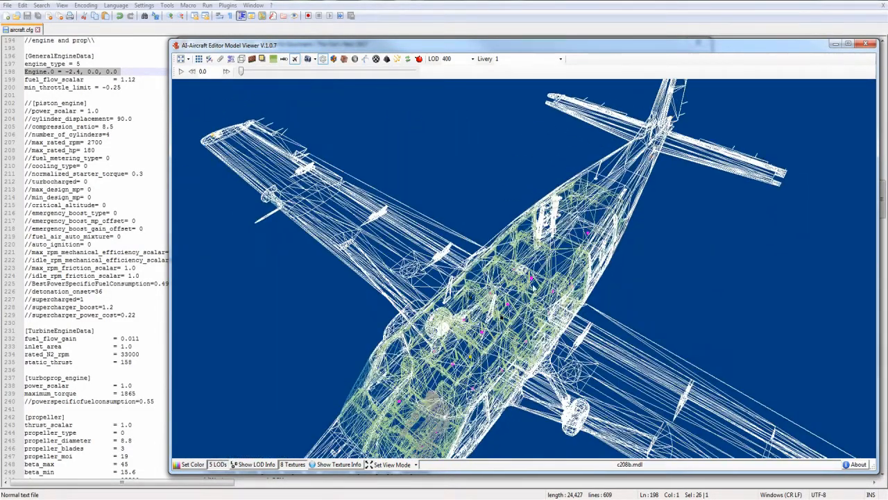
{"action": "left_click_drag", "start_coordinate": [458, 378], "coordinate": [483, 437]}
{"action": "left_click_drag", "start_coordinate": [447, 330], "coordinate": [445, 317]}
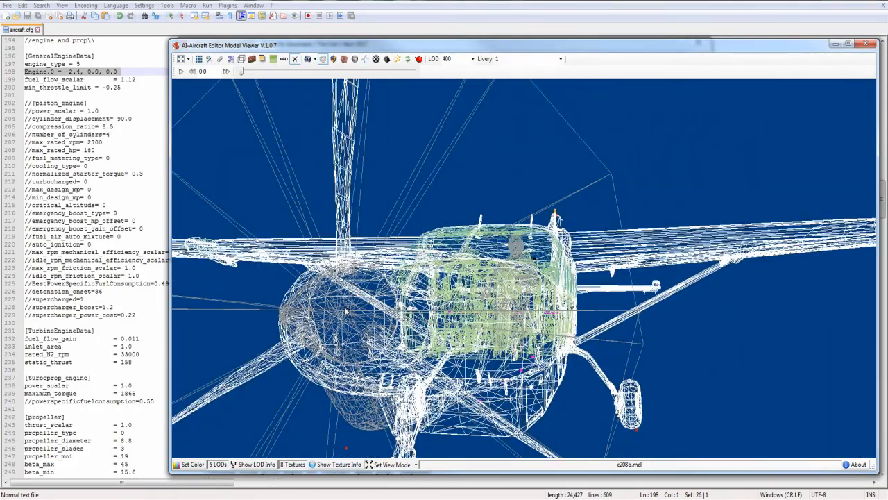
{"action": "left_click_drag", "start_coordinate": [346, 308], "coordinate": [306, 335]}
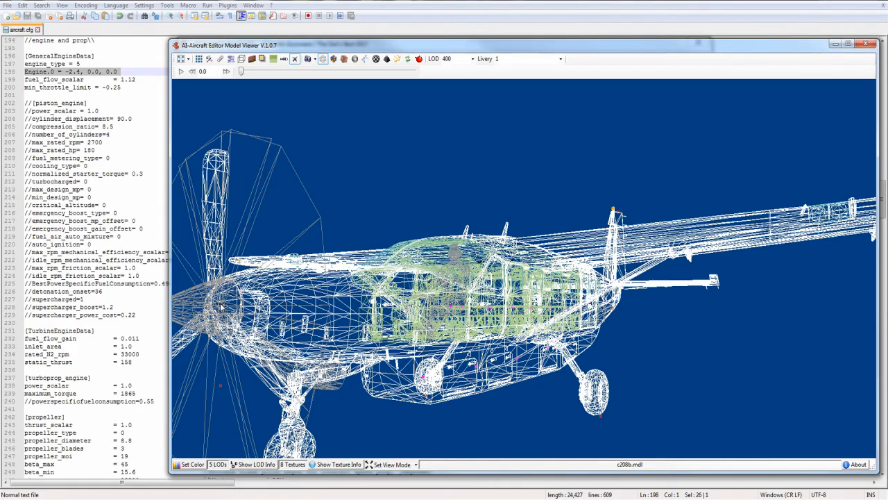
{"action": "left_click_drag", "start_coordinate": [228, 312], "coordinate": [278, 315]}
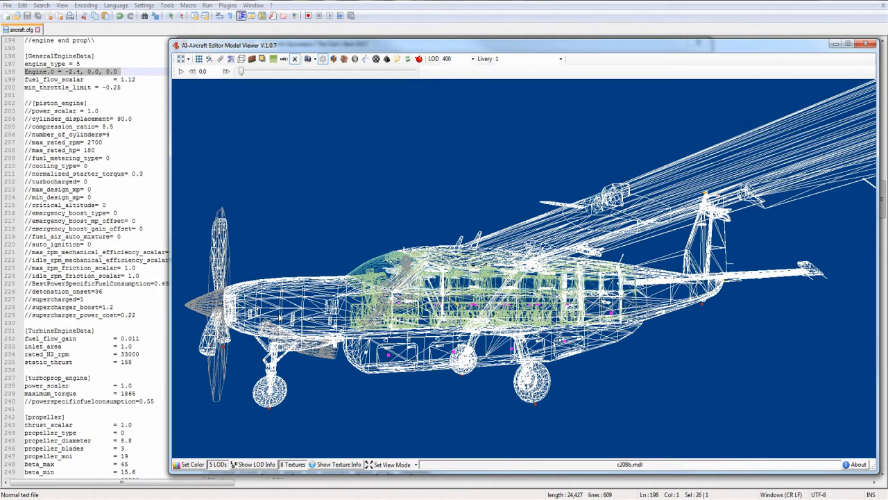
- Return to aircraft.cfg in Notepad++ and review the Engine.0 coordinates and the fuel_flow_scalar entry
{"action": "left_click", "coordinate": [79, 133]}
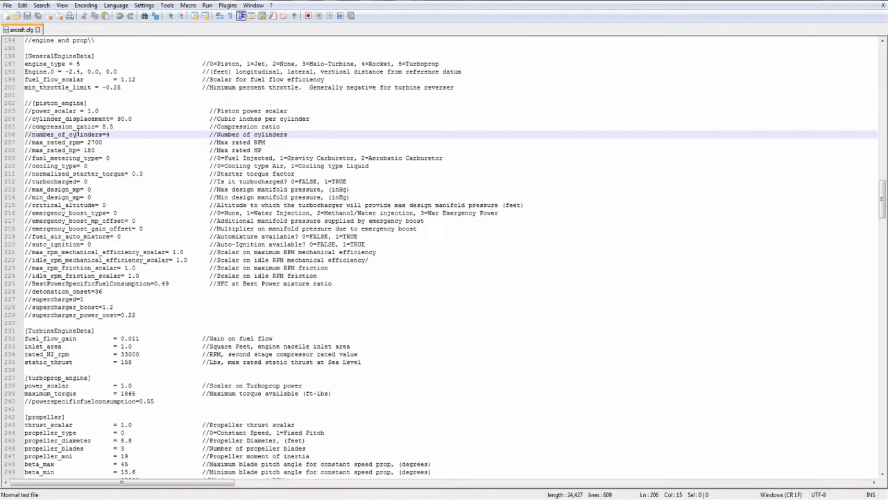
{"action": "left_click", "coordinate": [75, 81]}
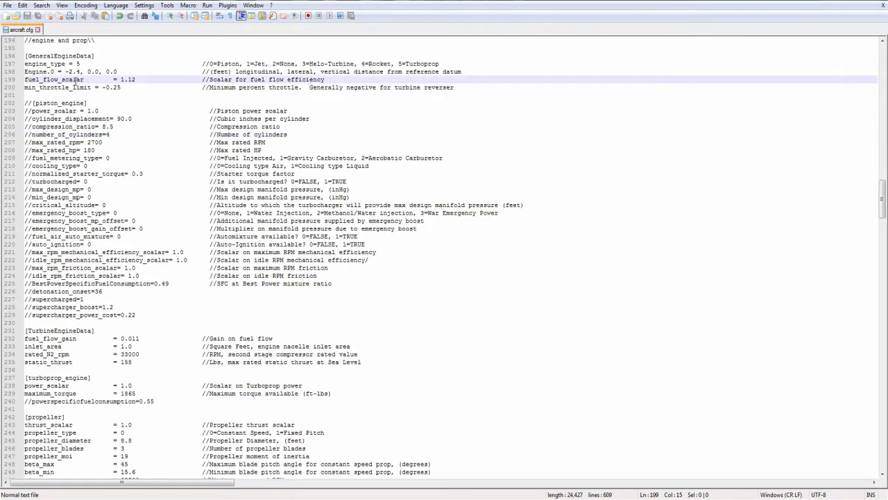
{"action": "left_click_drag", "start_coordinate": [125, 72], "coordinate": [70, 71]}
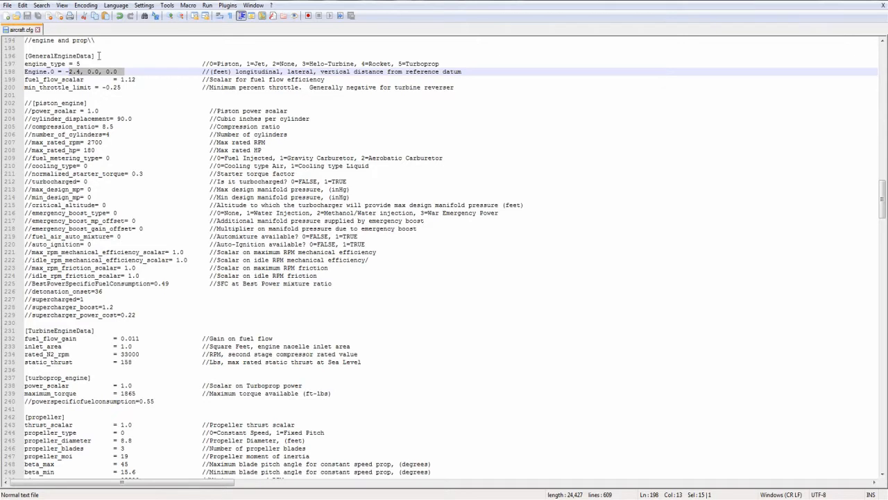
{"action": "left_click", "coordinate": [84, 79]}
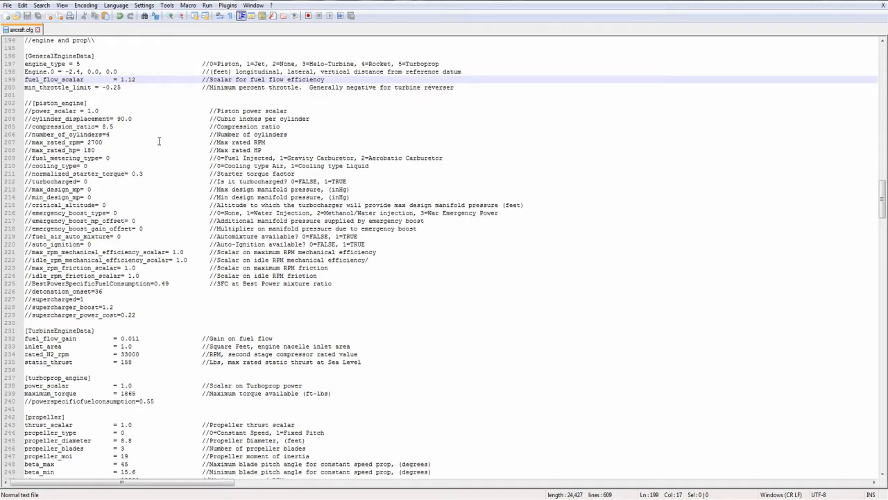
{"action": "left_click", "coordinate": [101, 93]}
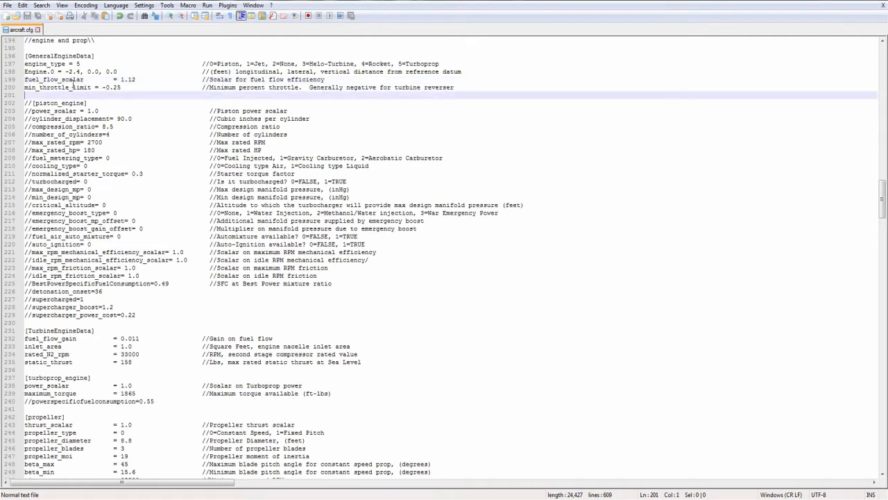
{"action": "left_click", "coordinate": [71, 81]}
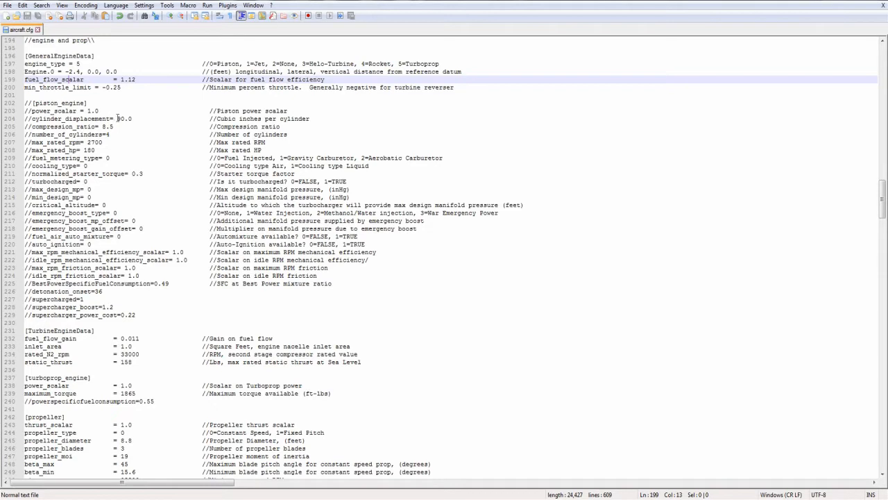
- Look through the piston, TurbineEngineData, turboprop_engine and propeller sections to compare the parameters of each engine type
{"action": "scroll", "coordinate": [114, 128], "scroll_direction": "down", "scroll_amount": 2}
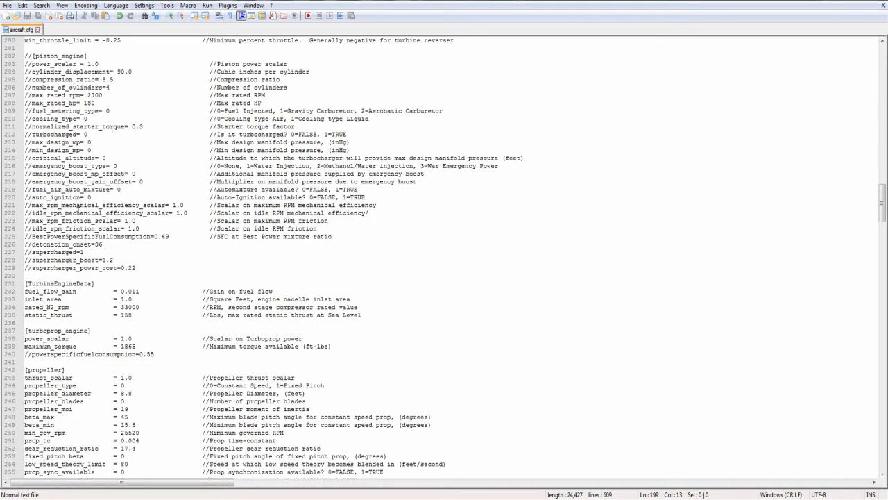
{"action": "scroll", "coordinate": [78, 208], "scroll_direction": "up", "scroll_amount": 4}
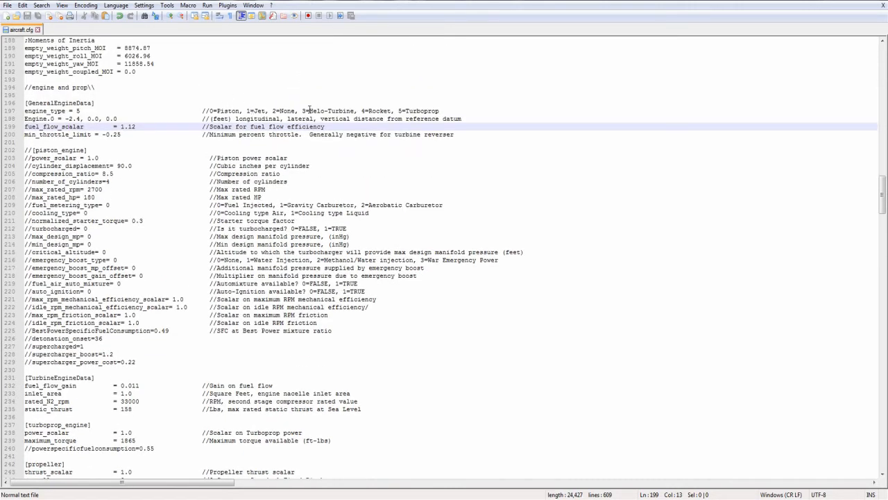
{"action": "scroll", "coordinate": [444, 167], "scroll_direction": "down", "scroll_amount": 4}
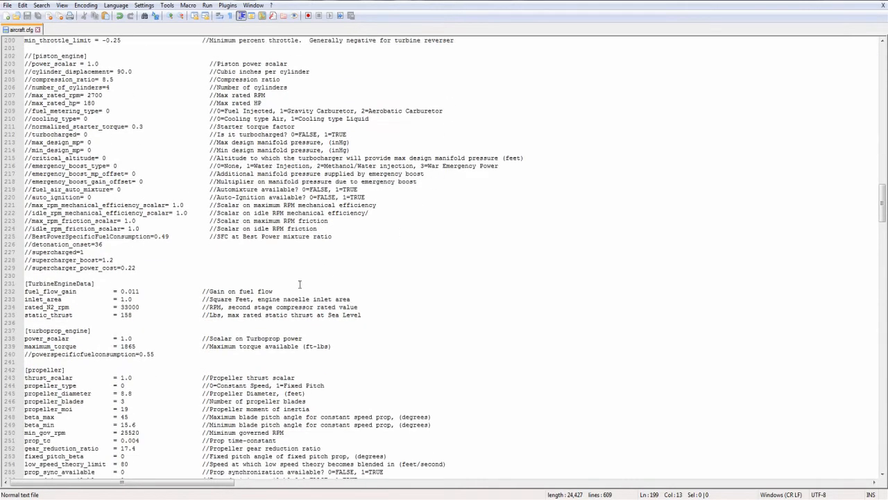
{"action": "scroll", "coordinate": [299, 281], "scroll_direction": "down", "scroll_amount": 3}
{"action": "left_click", "coordinate": [60, 237]}
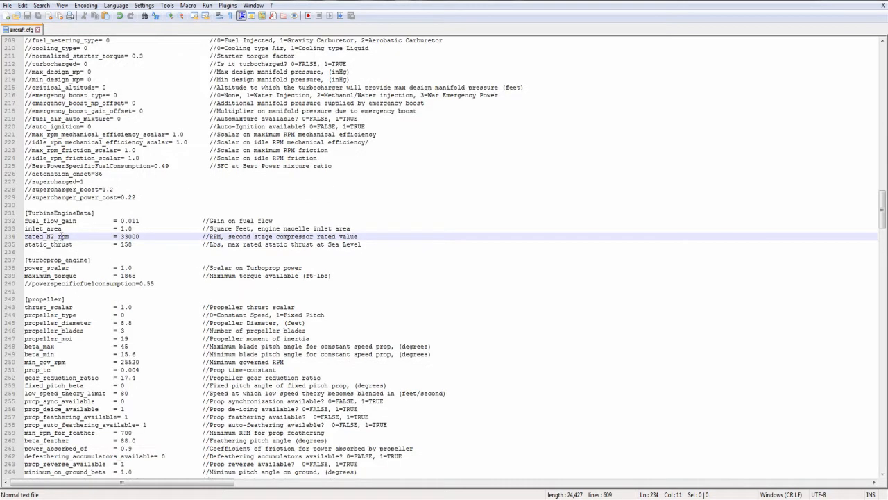
{"action": "scroll", "coordinate": [60, 237], "scroll_direction": "down", "scroll_amount": 4}
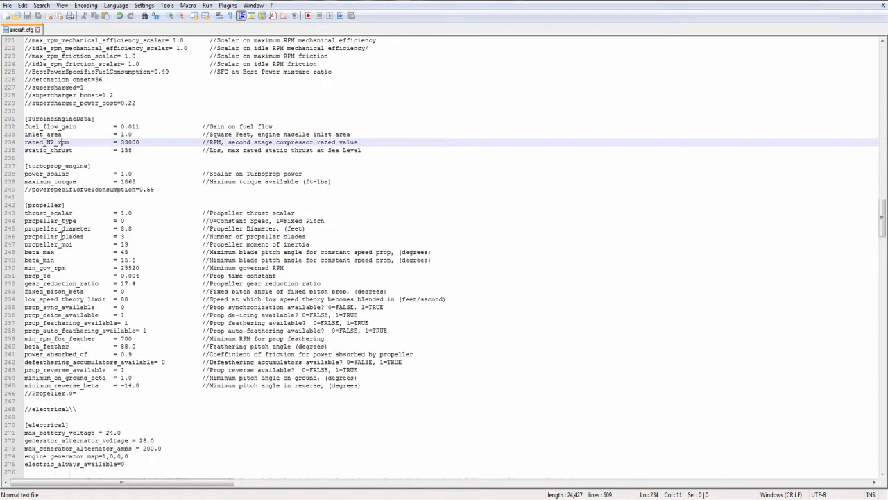
{"action": "left_click", "coordinate": [57, 173]}
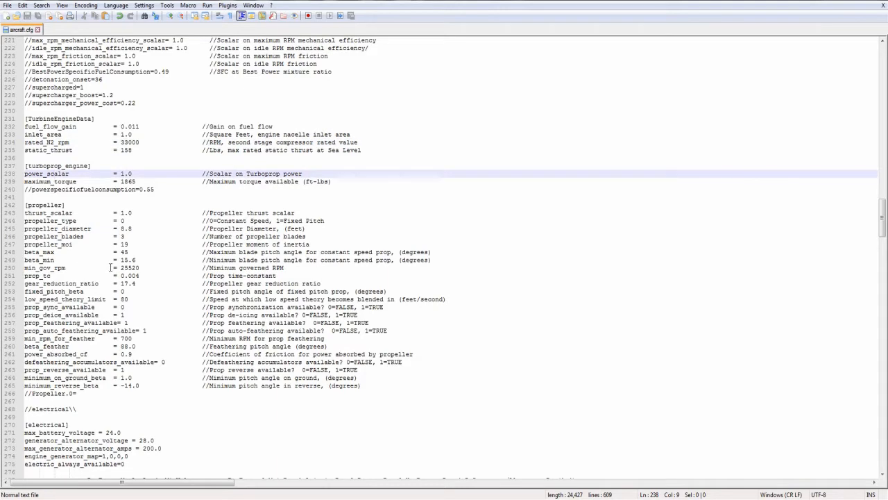
{"action": "scroll", "coordinate": [123, 263], "scroll_direction": "up", "scroll_amount": 10}
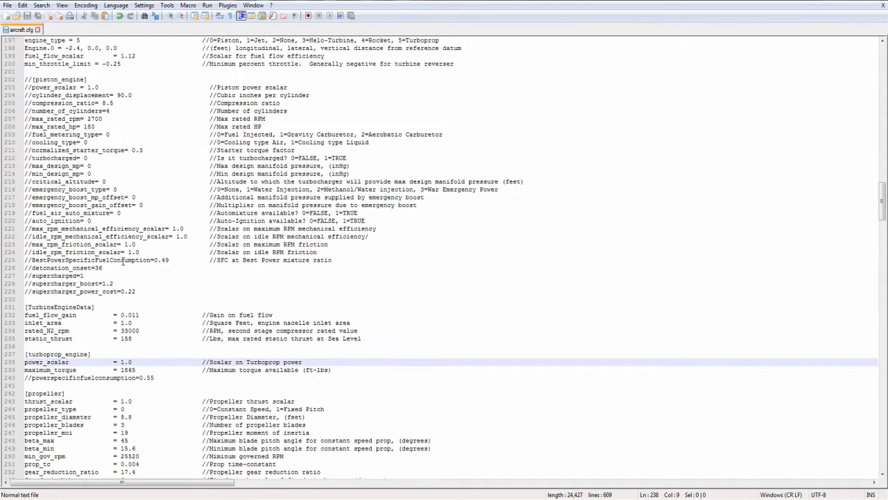
- Highlight the commented-out piston engine parameters, then the whole propeller section, to review which blocks a piston aircraft needs
{"action": "left_click", "coordinate": [64, 174]}
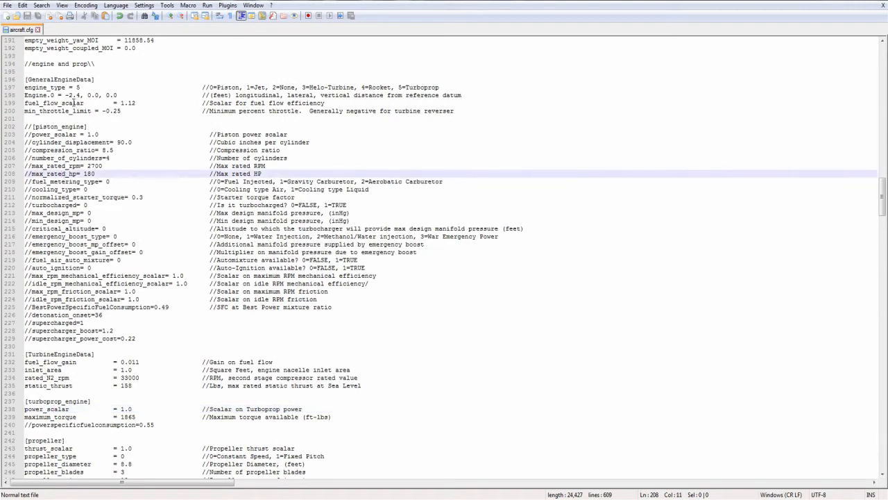
{"action": "left_click_drag", "start_coordinate": [139, 338], "coordinate": [10, 137]}
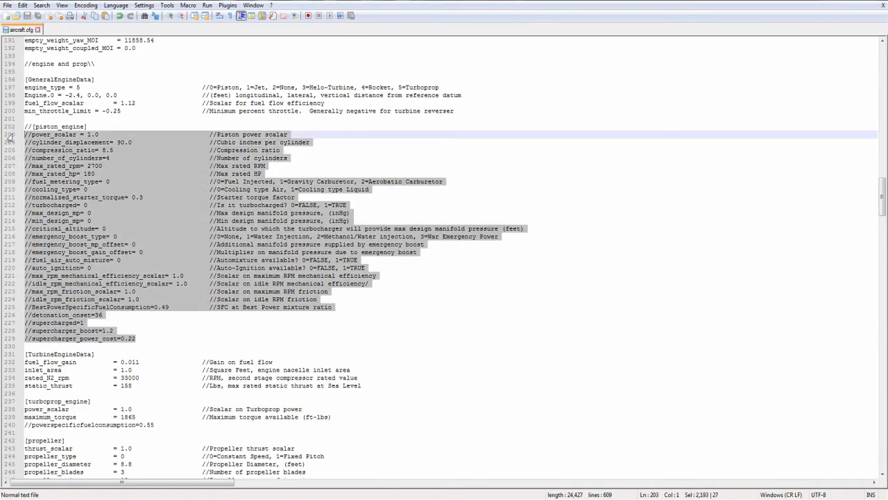
{"action": "scroll", "coordinate": [72, 198], "scroll_direction": "down", "scroll_amount": 10}
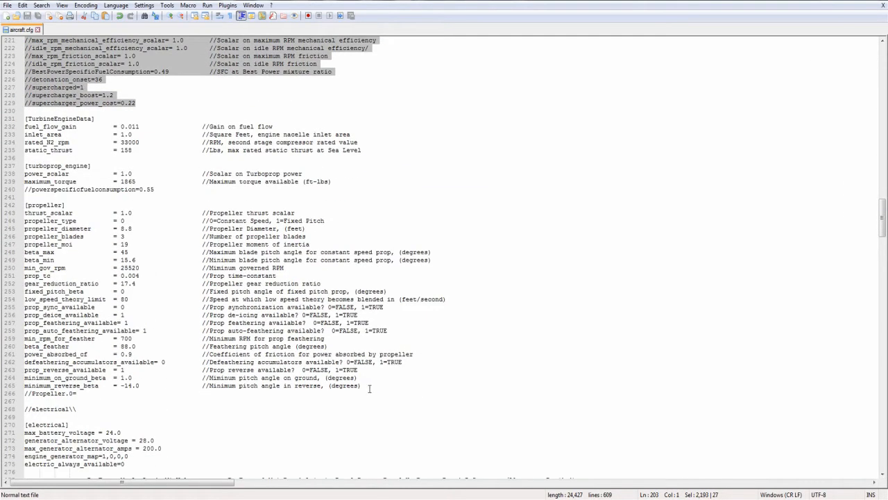
{"action": "left_click_drag", "start_coordinate": [364, 386], "coordinate": [25, 205]}
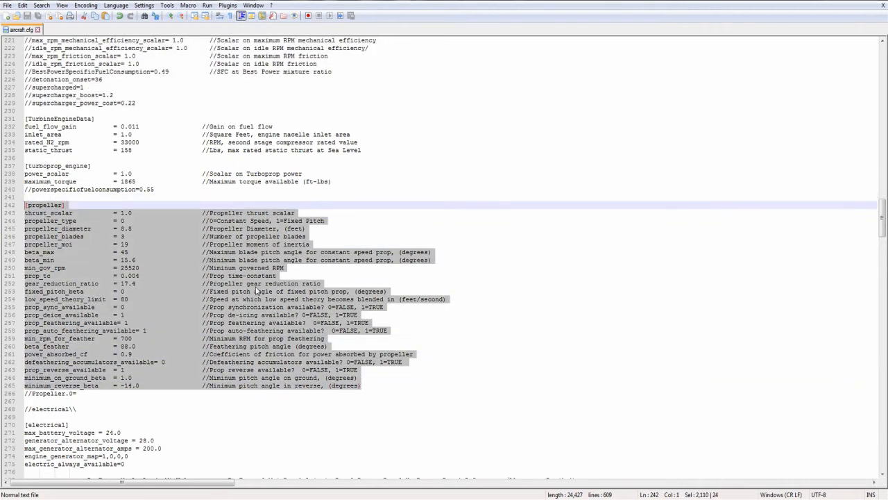
{"action": "scroll", "coordinate": [257, 292], "scroll_direction": "up", "scroll_amount": 9}
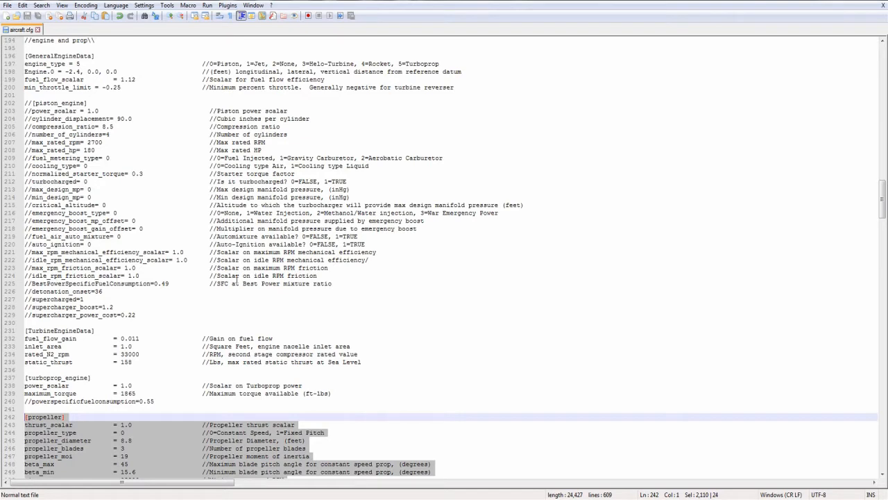
{"action": "left_click", "coordinate": [244, 276]}
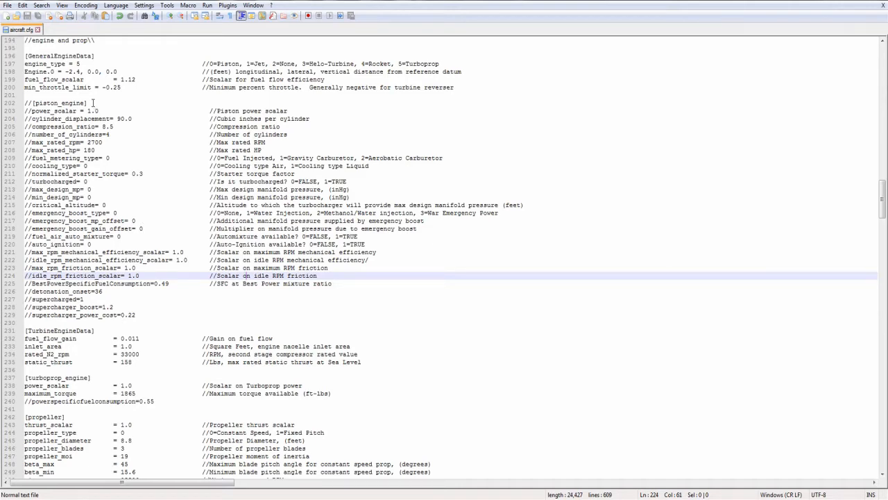
- Review the piston_engine parameters and highlight the fuel_metering_type entry
{"action": "scroll", "coordinate": [122, 146], "scroll_direction": "down", "scroll_amount": 3}
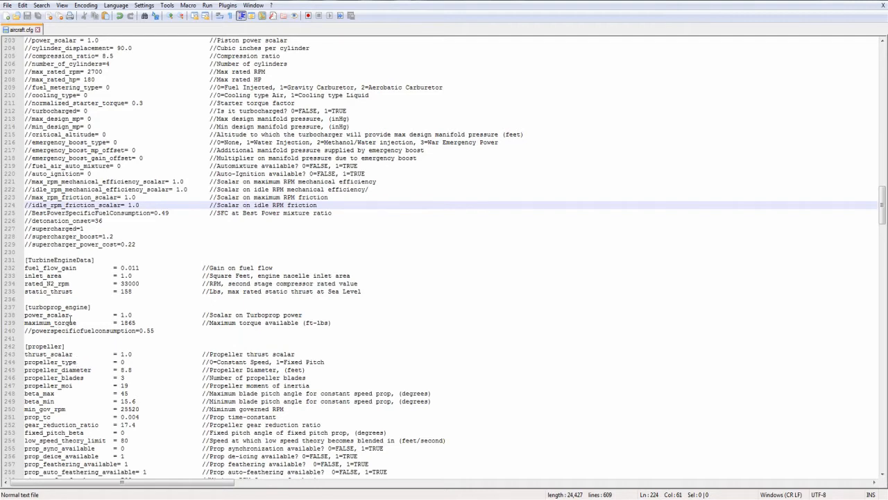
{"action": "scroll", "coordinate": [73, 321], "scroll_direction": "up", "scroll_amount": 3}
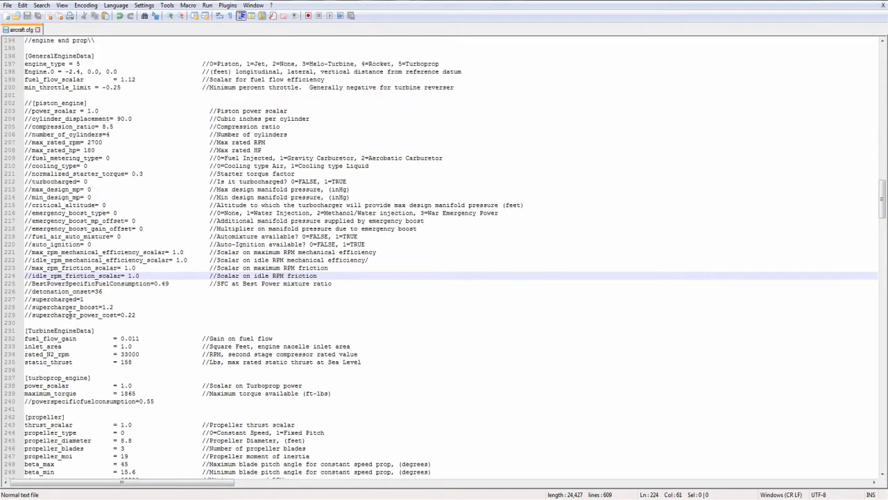
{"action": "scroll", "coordinate": [52, 181], "scroll_direction": "up", "scroll_amount": 1}
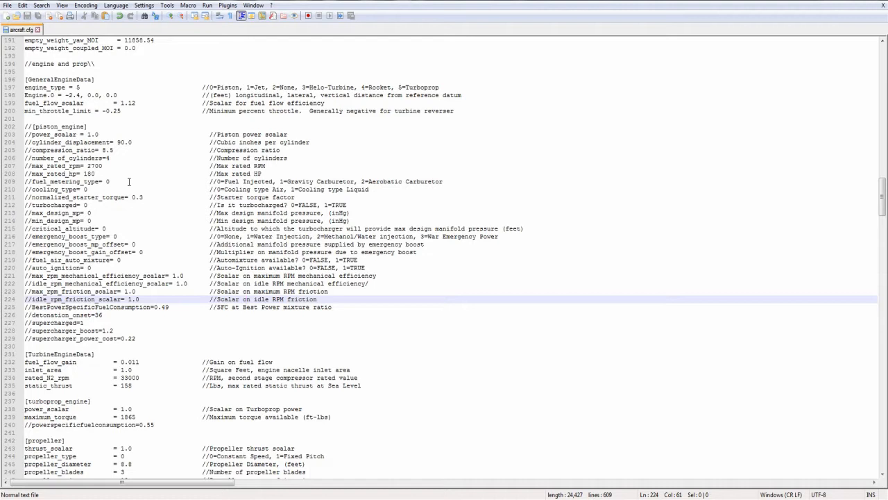
{"action": "left_click_drag", "start_coordinate": [112, 181], "coordinate": [26, 184]}
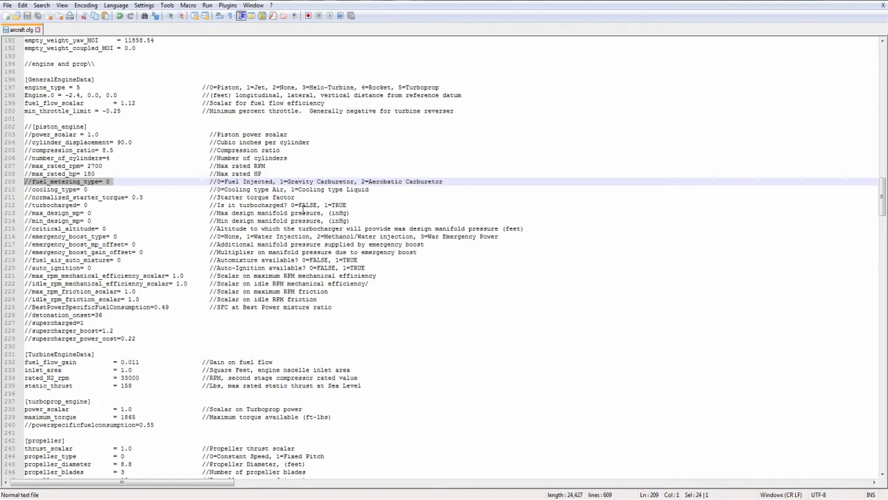
- Review the normalized_starter_torque entry and highlight the turbocharger parameters from turbocharged through critical_altitude in the piston_engine section
{"action": "left_click", "coordinate": [60, 204]}
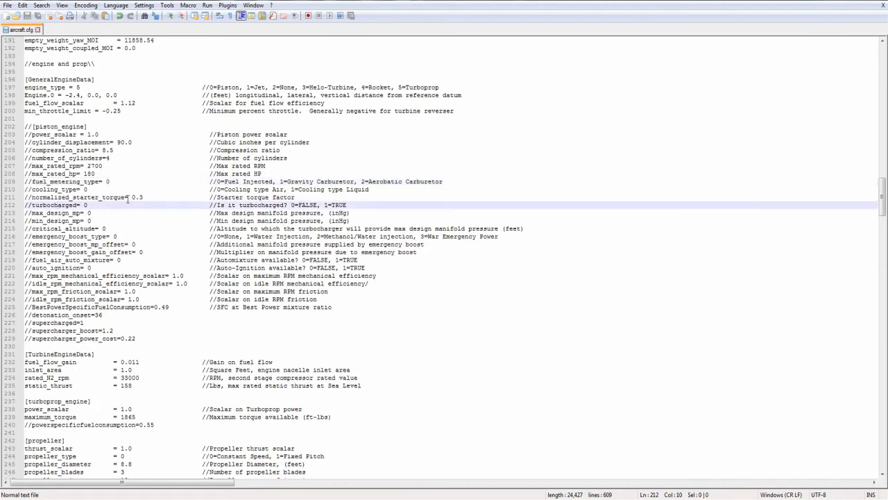
{"action": "triple_click", "coordinate": [148, 198]}
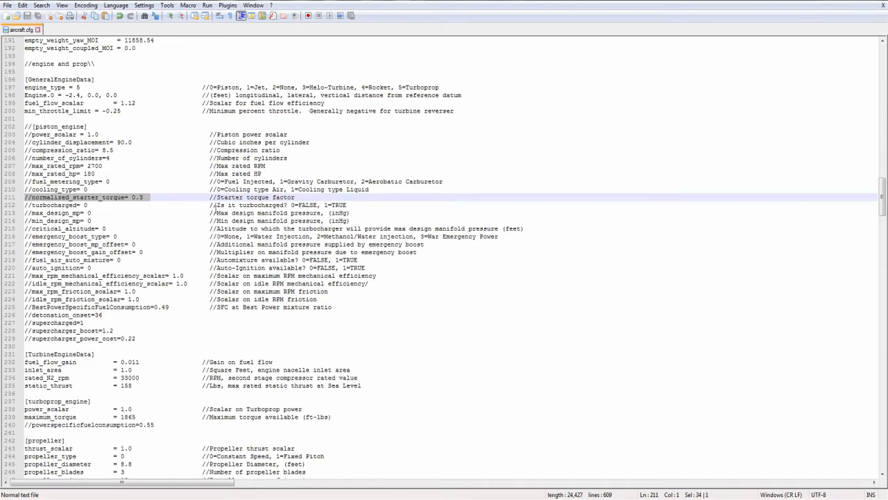
{"action": "left_click_drag", "start_coordinate": [352, 221], "coordinate": [133, 213]}
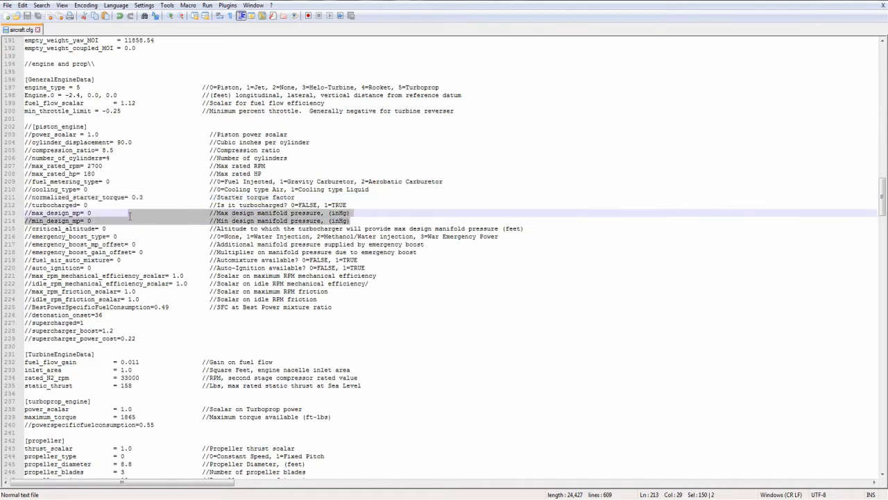
{"action": "left_click_drag", "start_coordinate": [527, 228], "coordinate": [14, 205]}
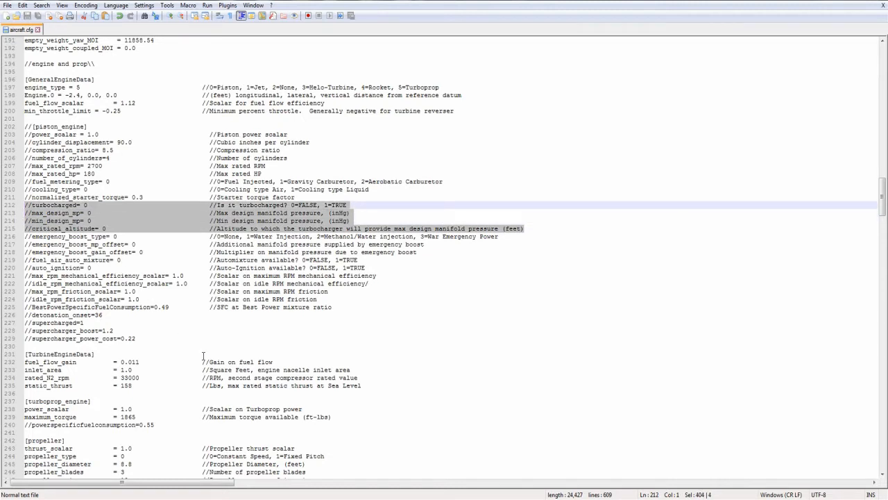
{"action": "left_click", "coordinate": [85, 213]}
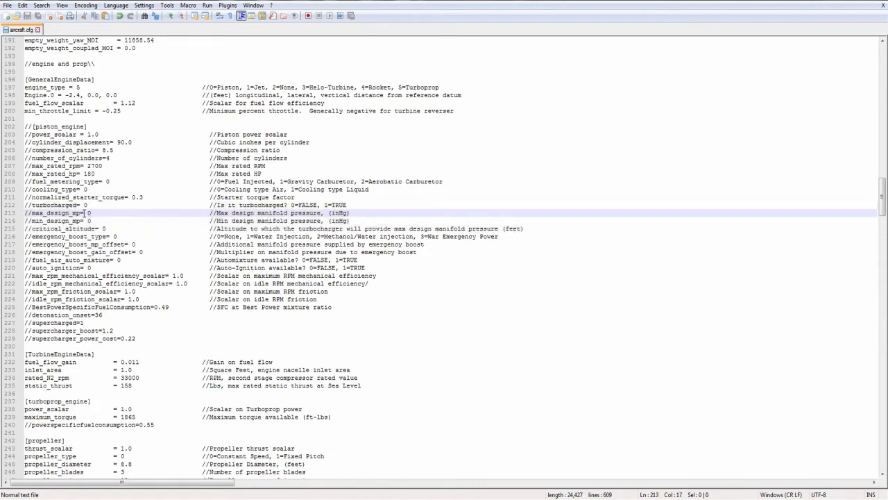
{"action": "left_click", "coordinate": [96, 220]}
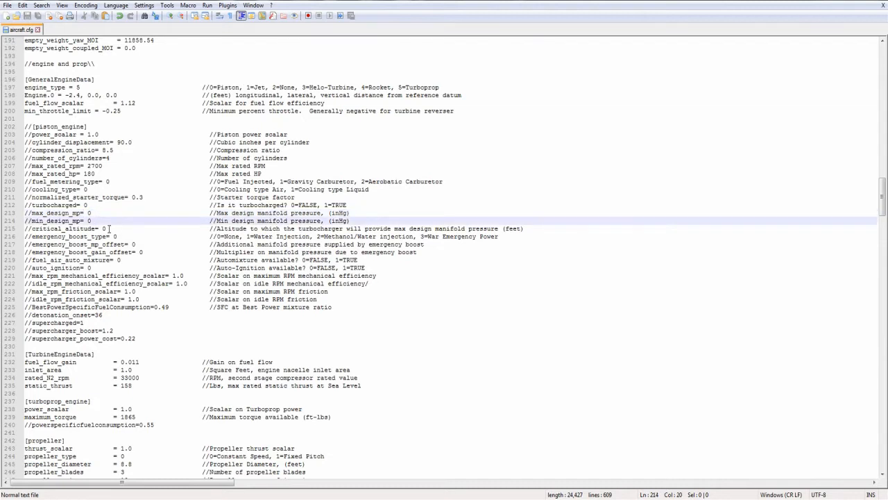
{"action": "left_click", "coordinate": [106, 228]}
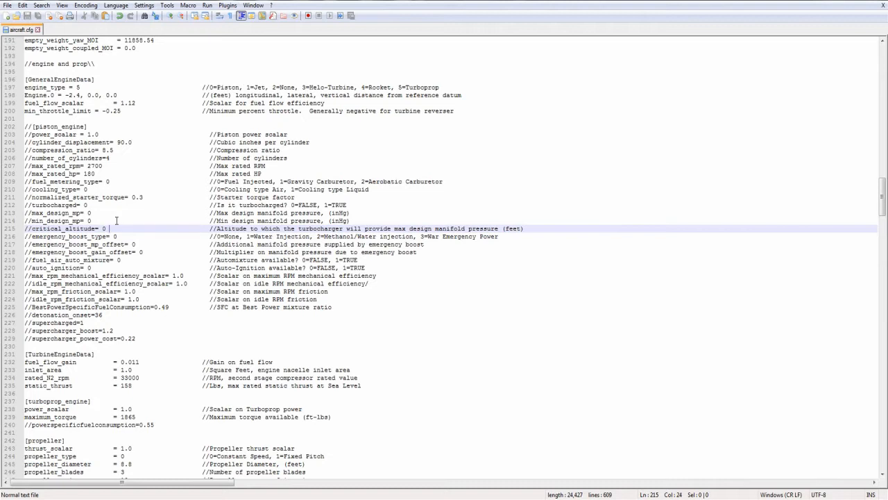
{"action": "left_click_drag", "start_coordinate": [111, 228], "coordinate": [22, 206]}
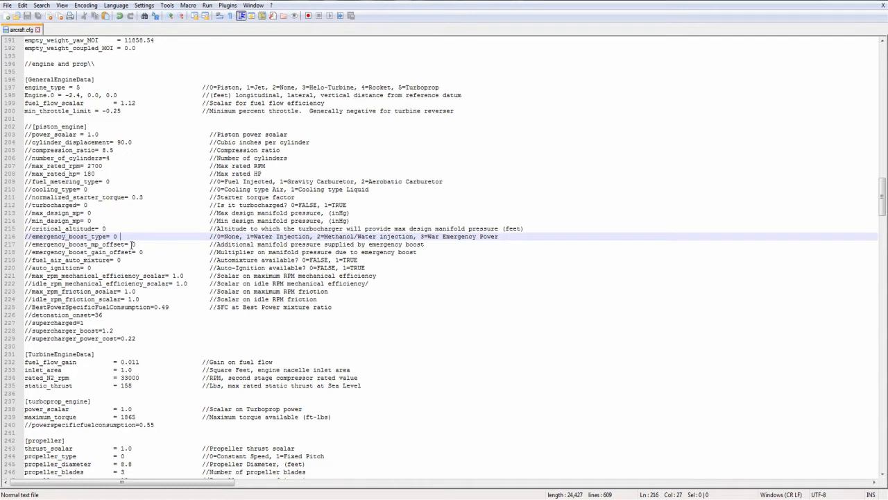
- Review the emergency_boost_mp_offset and emergency_boost_gain_offset entries of the piston engine
{"action": "left_click", "coordinate": [140, 244]}
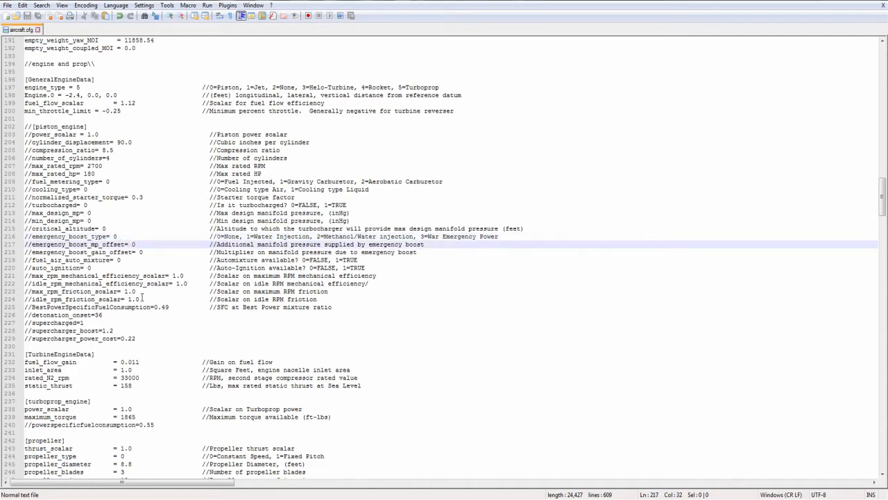
{"action": "left_click", "coordinate": [158, 251]}
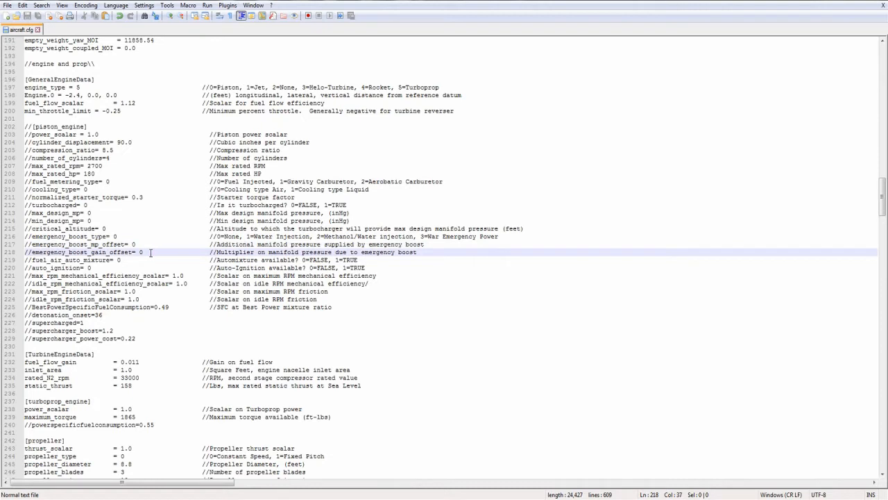
{"action": "left_click", "coordinate": [147, 244]}
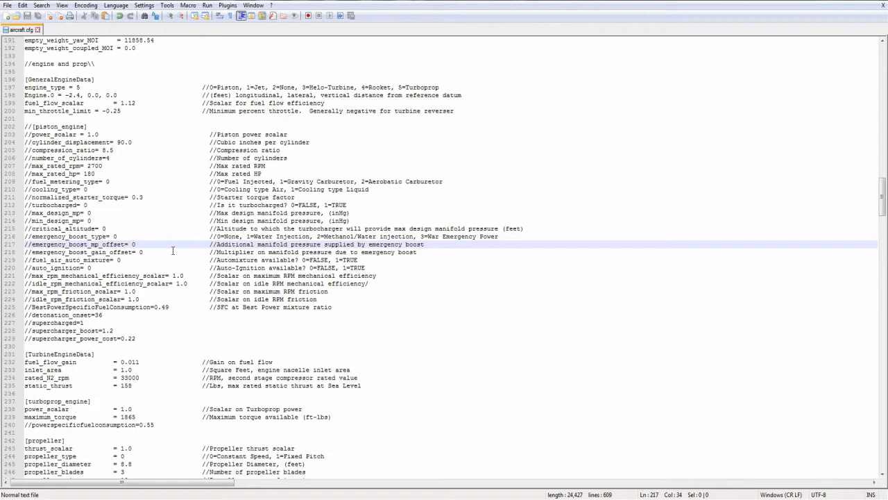
{"action": "left_click", "coordinate": [177, 250]}
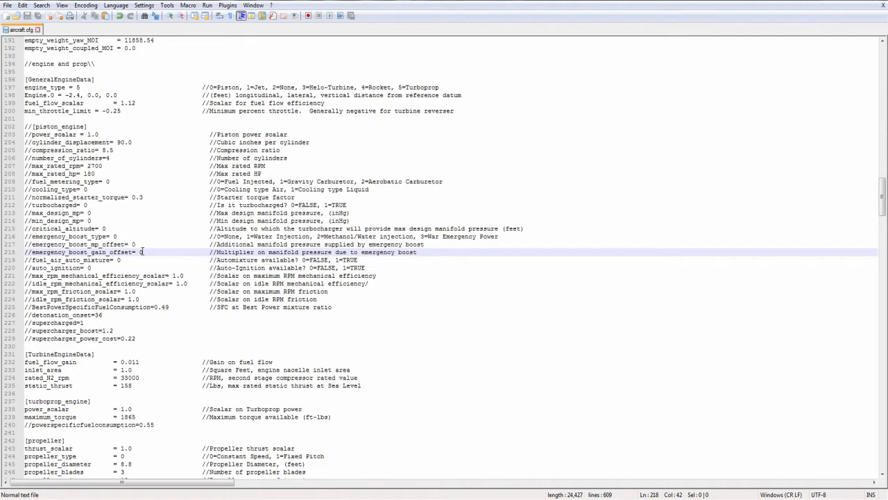
- Review the auto_ignition and fuel_air_auto_mixture entries, and highlight the four RPM mechanical efficiency and friction scalars
{"action": "left_click", "coordinate": [136, 266]}
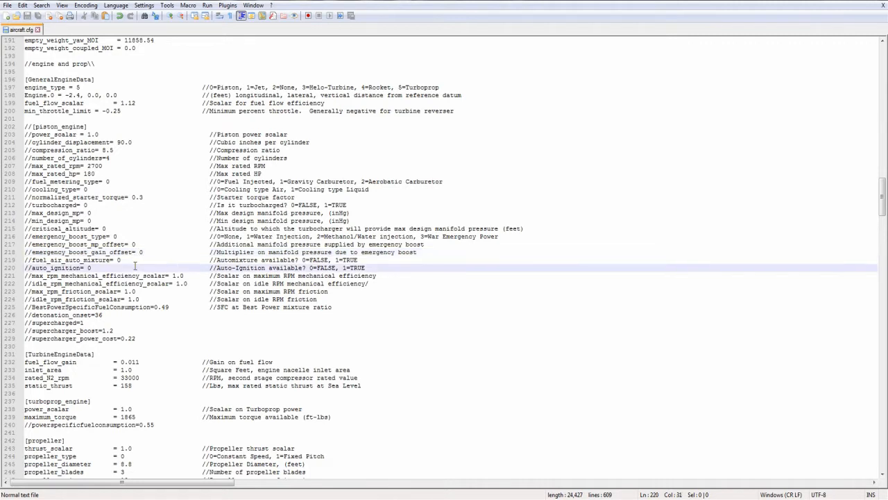
{"action": "left_click", "coordinate": [131, 261]}
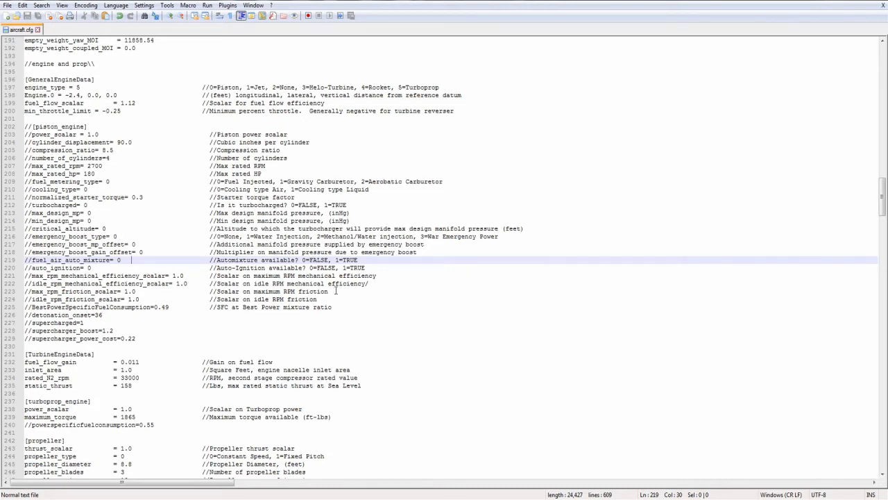
{"action": "left_click_drag", "start_coordinate": [338, 299], "coordinate": [28, 276]}
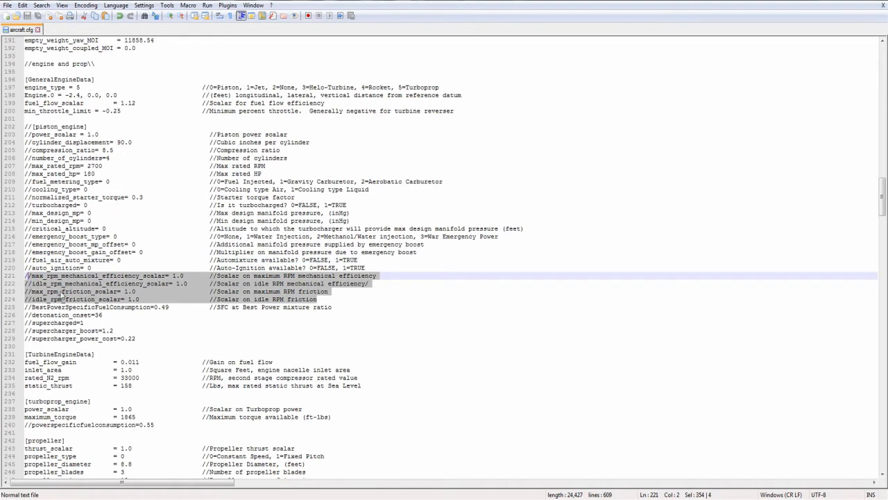
{"action": "left_click", "coordinate": [93, 285]}
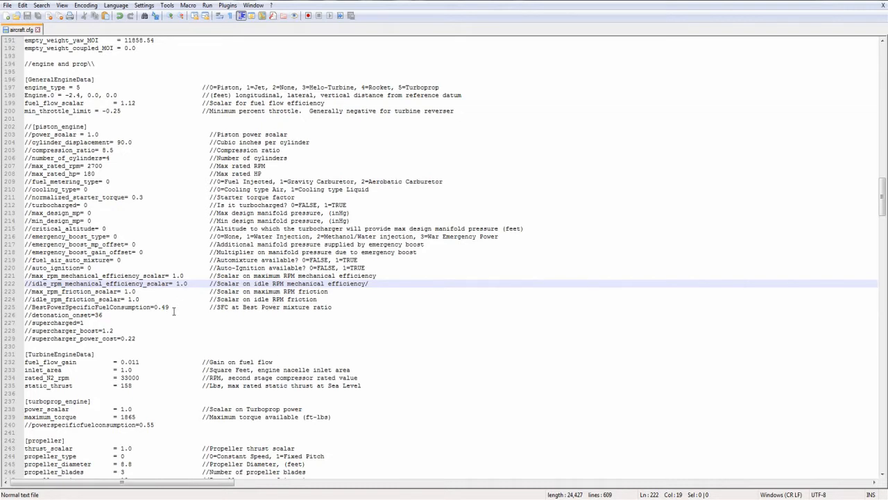
- Review the detonation and supercharger lines ending the piston_engine section and set detonation_onset to 25
{"action": "left_click_drag", "start_coordinate": [143, 339], "coordinate": [3, 319]}
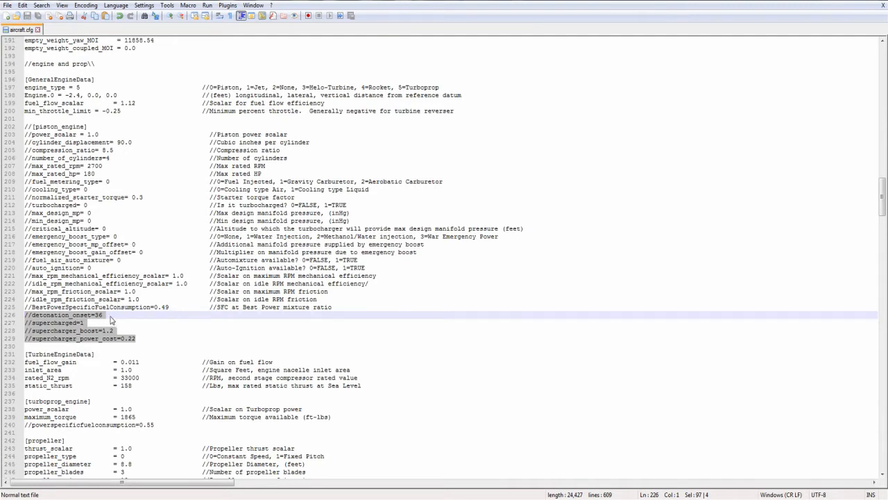
{"action": "left_click", "coordinate": [111, 316]}
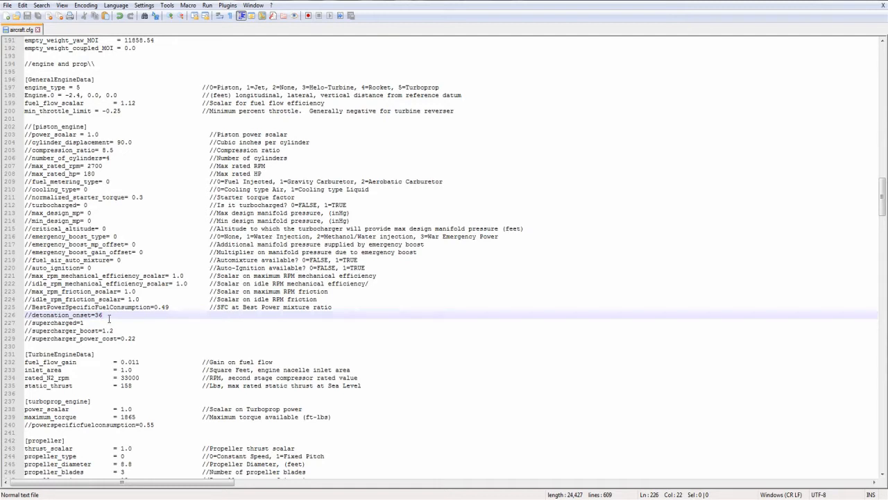
{"action": "left_click_drag", "start_coordinate": [109, 317], "coordinate": [92, 316]}
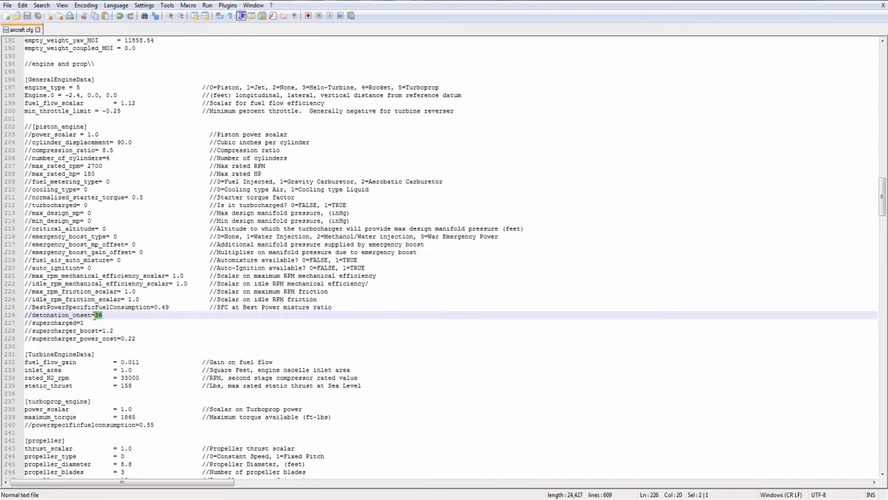
{"action": "left_click", "coordinate": [117, 317]}
{"action": "key", "text": "BackSpace"}
{"action": "key", "text": "BackSpace"}
{"action": "type", "text": "25"}
{"action": "left_click_drag", "start_coordinate": [105, 314], "coordinate": [25, 317]}
{"action": "left_click", "coordinate": [113, 309]}
{"action": "left_click", "coordinate": [105, 314]}
- Highlight the three supercharger entries and go through supercharged, supercharger_boost and supercharger_power_cost individually
{"action": "left_click_drag", "start_coordinate": [142, 339], "coordinate": [26, 324]}
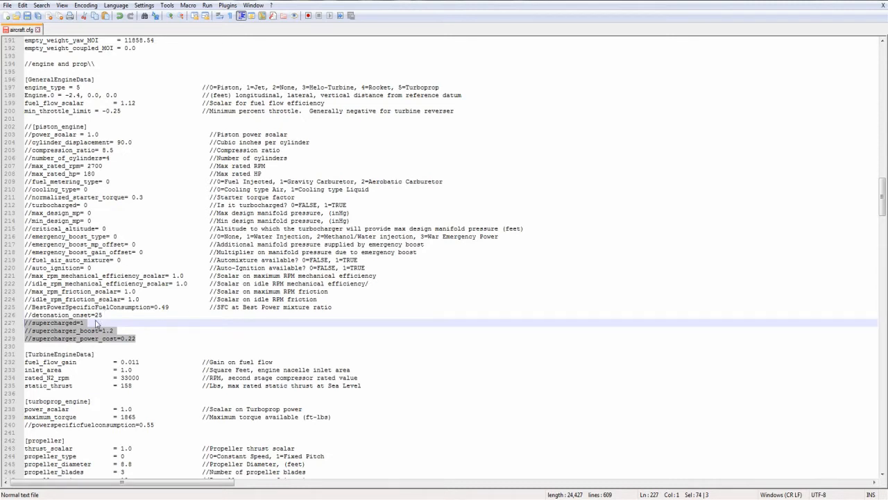
{"action": "left_click", "coordinate": [97, 323]}
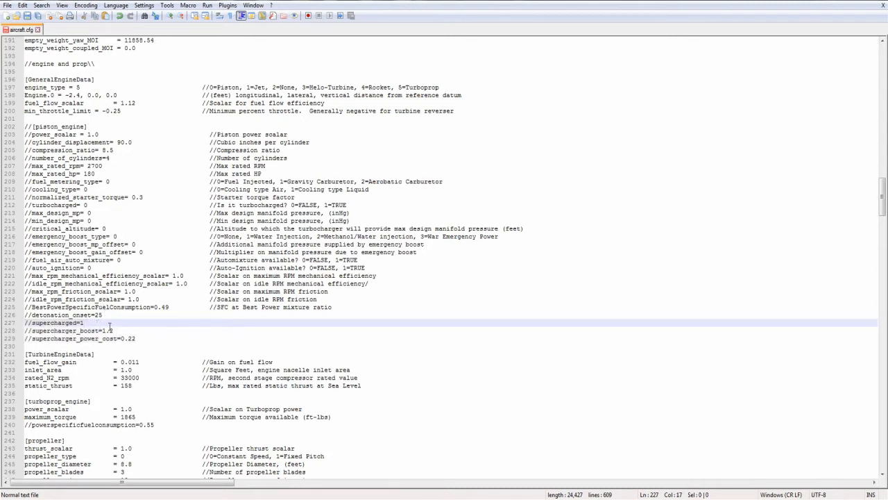
{"action": "left_click", "coordinate": [121, 330]}
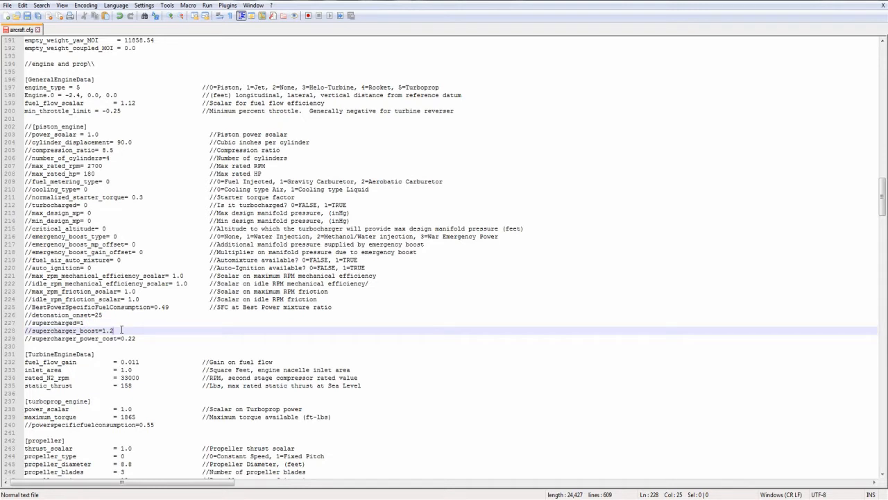
{"action": "left_click", "coordinate": [138, 338]}
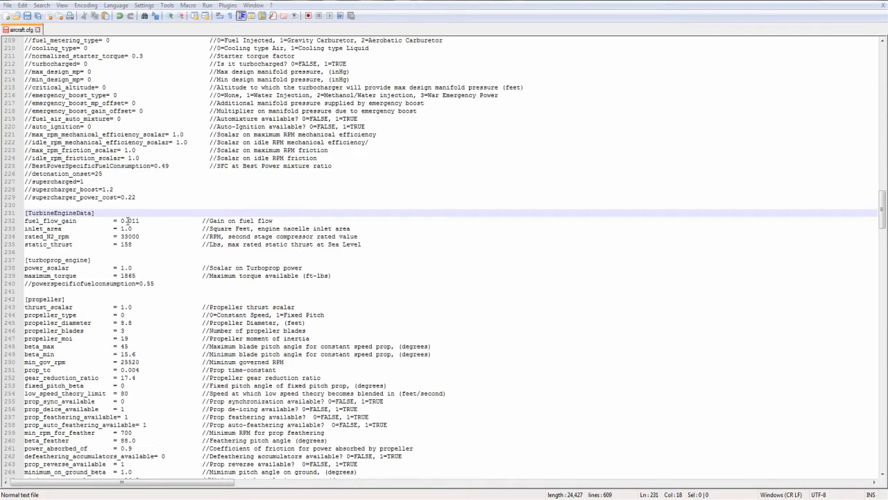
- Look up [turbineenginedata] in the Flight Simulator X SDK help, and return to aircraft.cfg to review fuel_flow_gain and inlet_area
{"action": "left_click", "coordinate": [252, 492]}
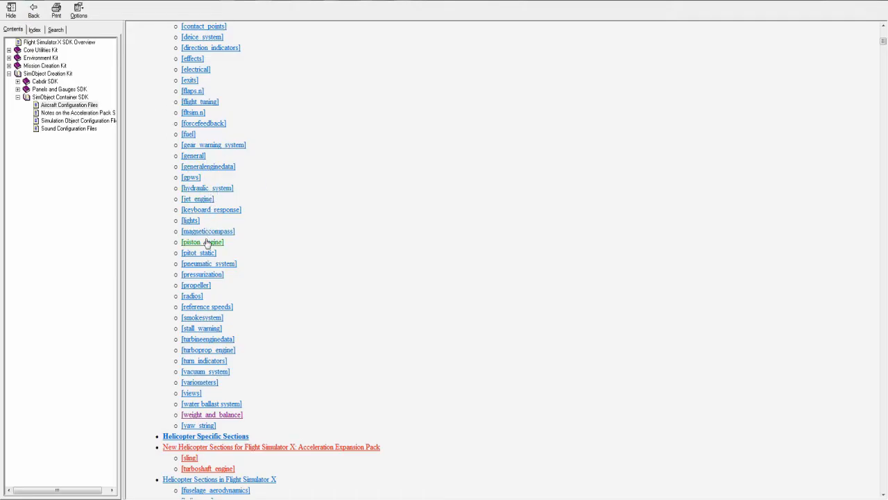
{"action": "left_click", "coordinate": [207, 339]}
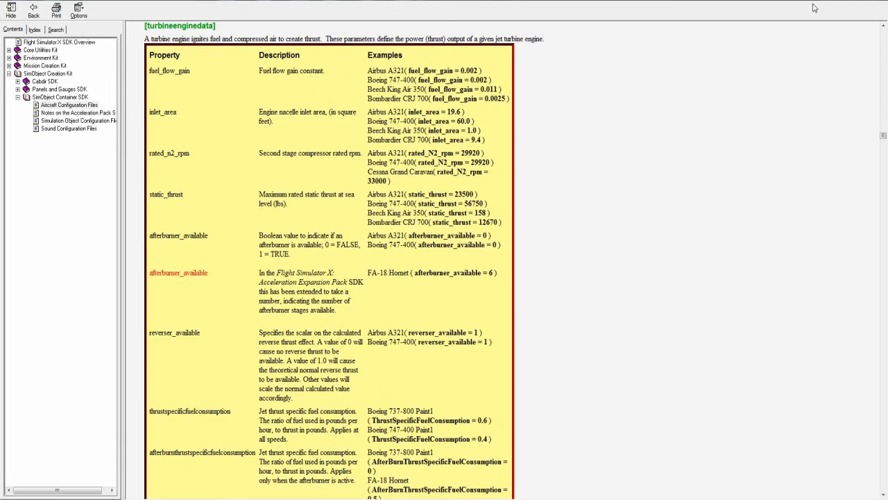
{"action": "left_click", "coordinate": [845, 3]}
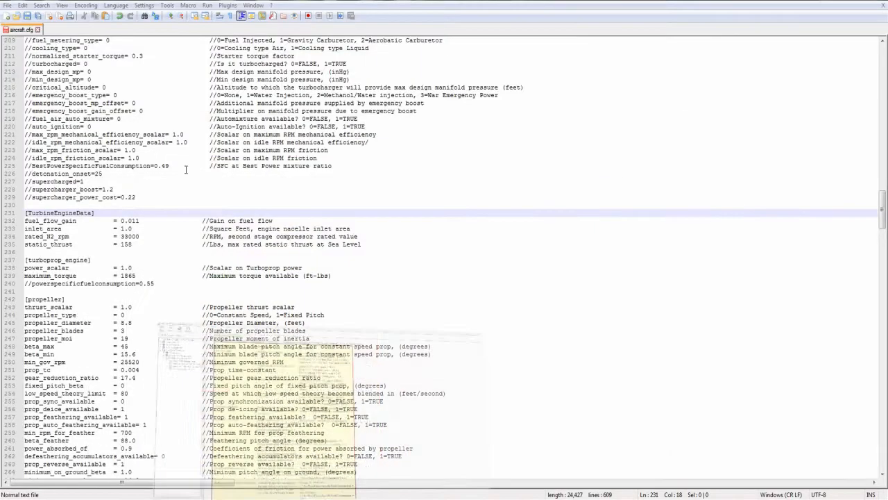
{"action": "left_click", "coordinate": [149, 220]}
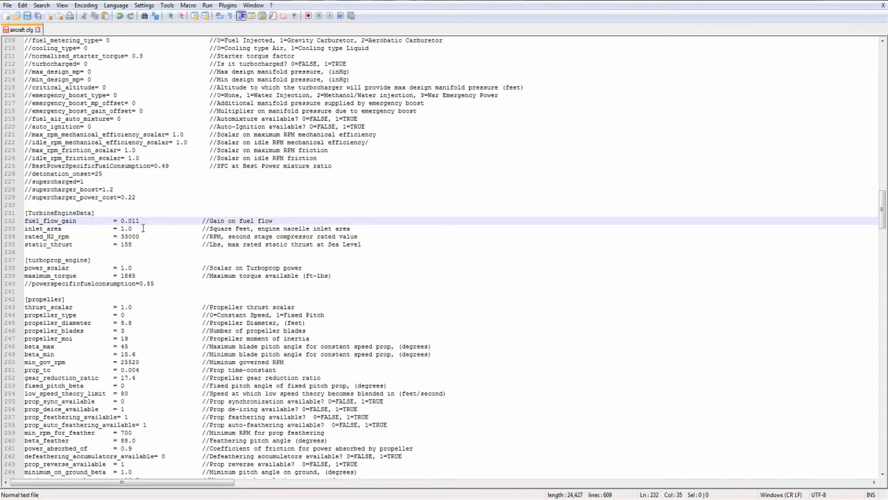
{"action": "left_click", "coordinate": [143, 227]}
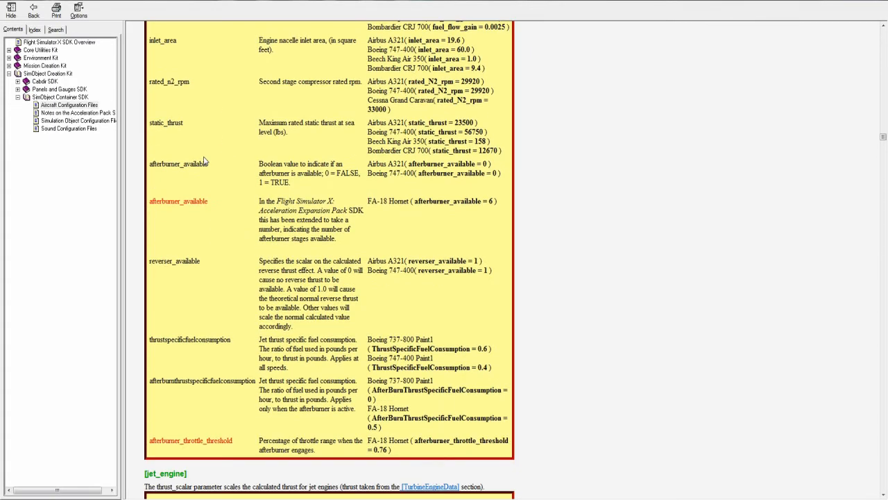
- Read the afterburner, reverser and specific fuel consumption properties in the SDK's turbineenginedata table, highlighting the FA-18 Hornet afterburner_available example
{"action": "scroll", "coordinate": [193, 142], "scroll_direction": "down", "scroll_amount": 1}
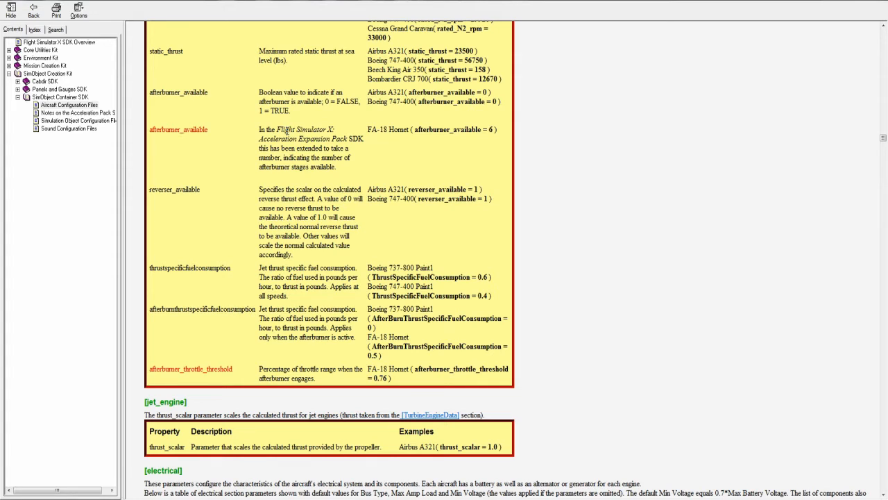
{"action": "left_click_drag", "start_coordinate": [369, 131], "coordinate": [449, 156]}
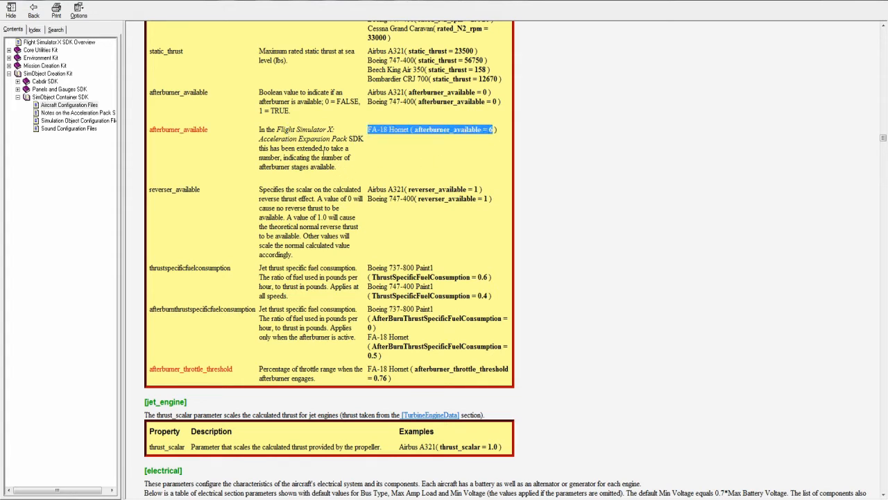
{"action": "left_click", "coordinate": [325, 153]}
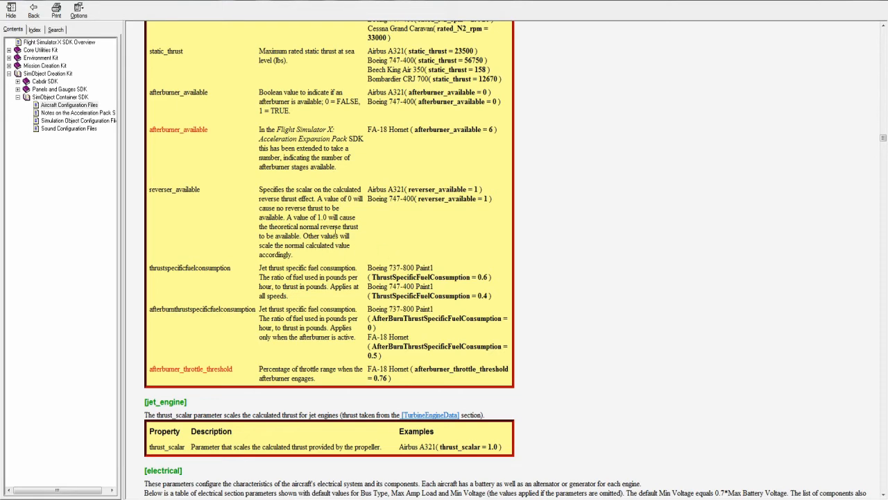
{"action": "scroll", "coordinate": [323, 255], "scroll_direction": "down", "scroll_amount": 2}
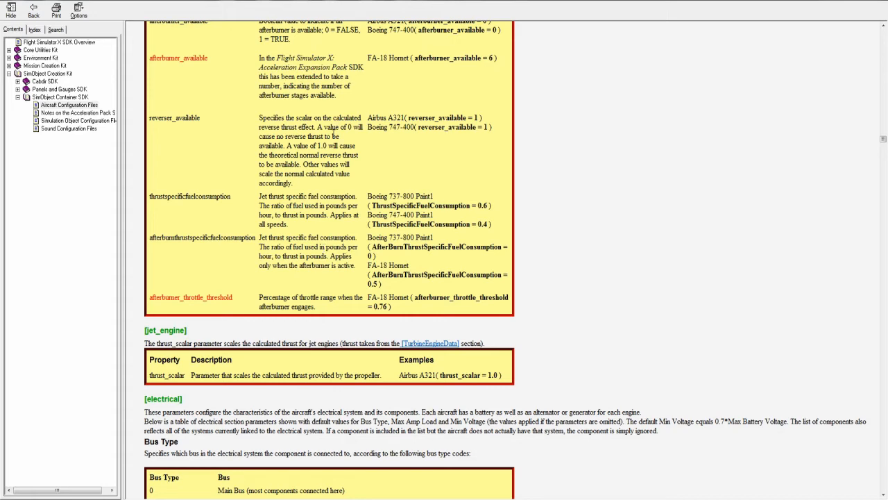
{"action": "scroll", "coordinate": [333, 131], "scroll_direction": "down", "scroll_amount": 2}
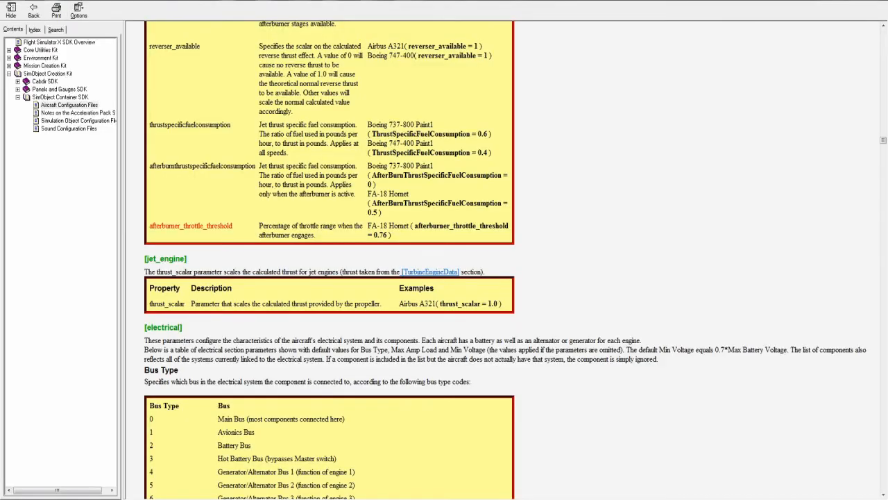
- Return to the SDK help's list of configuration sections and open the [turboprop_engine] reference
{"action": "left_click", "coordinate": [33, 10]}
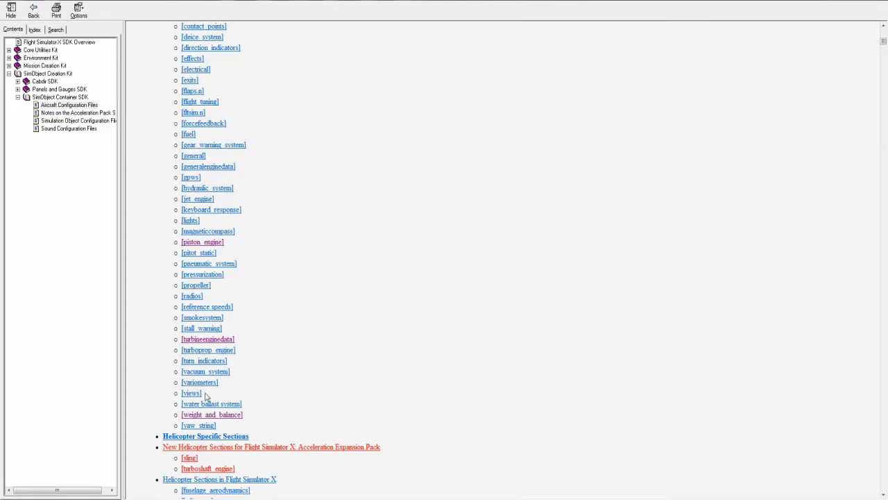
{"action": "left_click", "coordinate": [206, 349]}
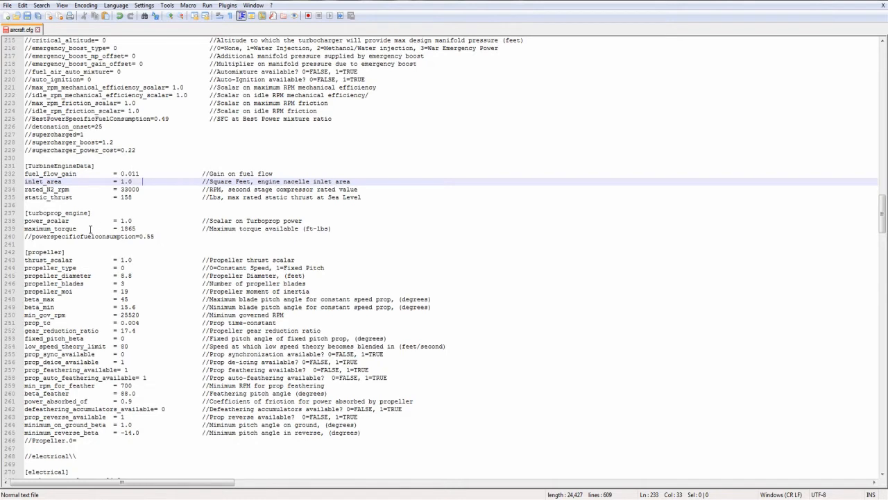
- Highlight the powerspecificfuelconsumption entry in [turboprop_engine], and move on to the [propeller] section of aircraft.cfg
{"action": "left_click_drag", "start_coordinate": [154, 238], "coordinate": [14, 241]}
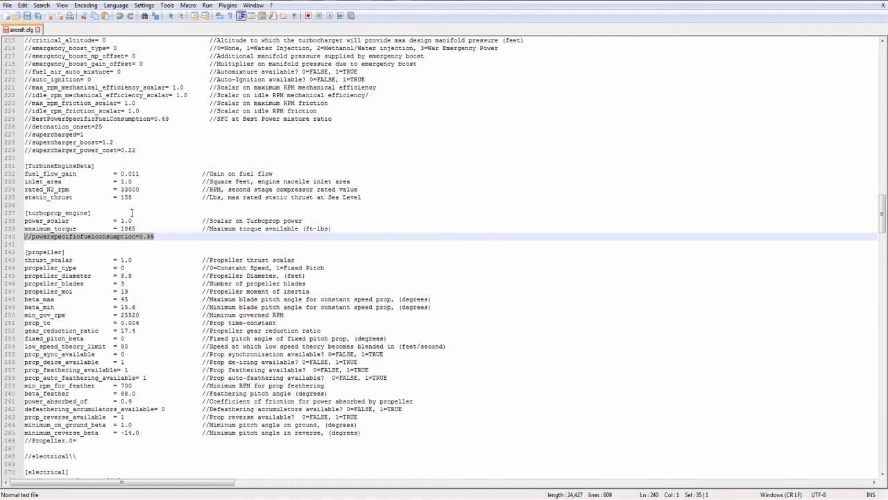
{"action": "left_click", "coordinate": [132, 213]}
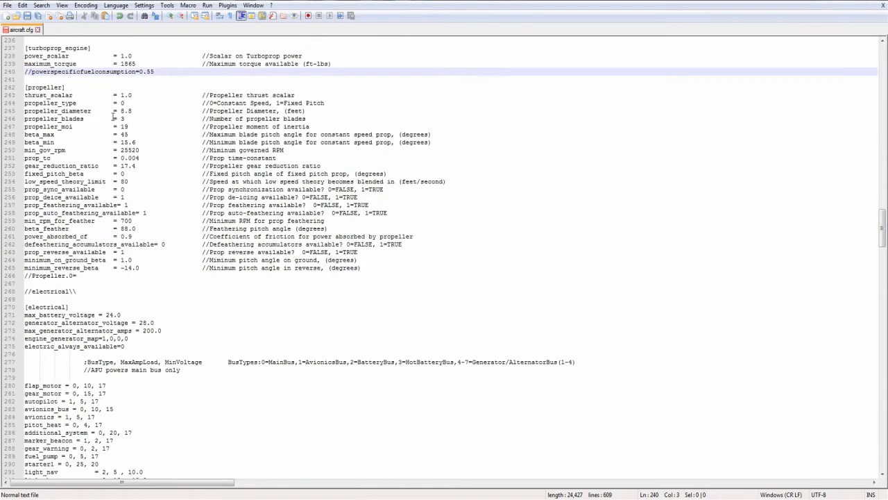
{"action": "left_click", "coordinate": [52, 86]}
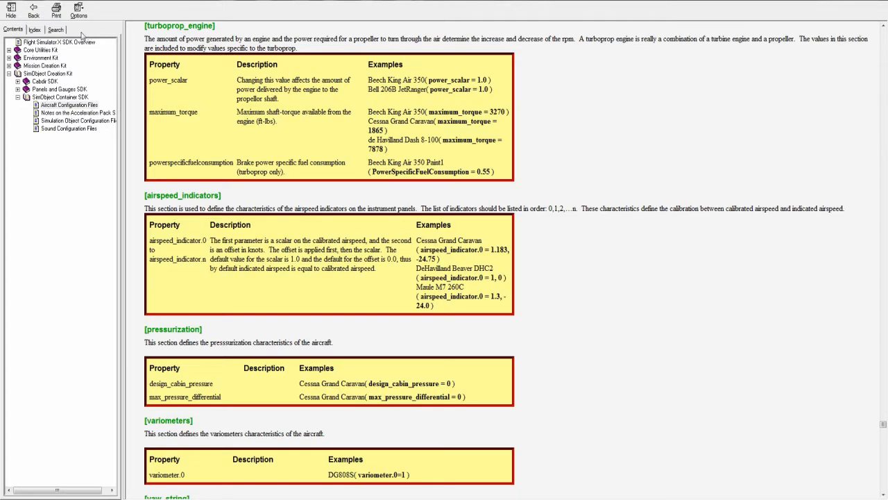
- Open the [propeller] reference from the SDK help's section list, glance over the engine sections in aircraft.cfg, and skim the propeller property table
{"action": "left_click", "coordinate": [34, 11]}
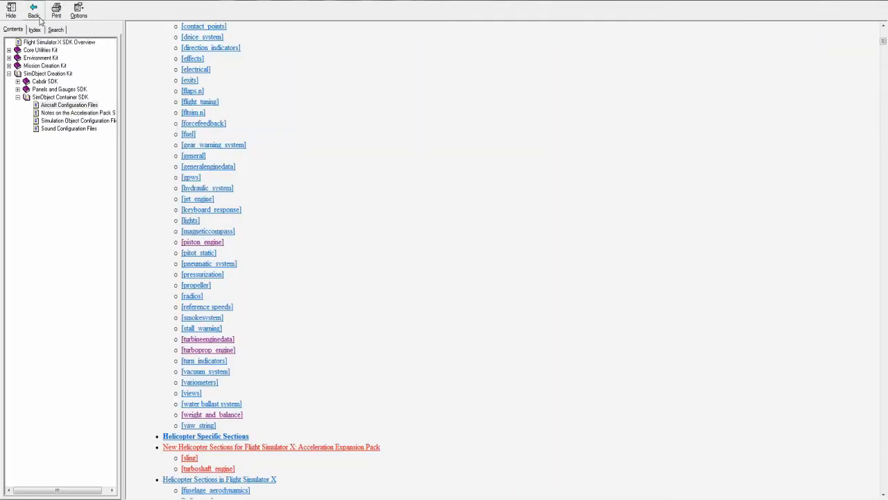
{"action": "left_click", "coordinate": [196, 285]}
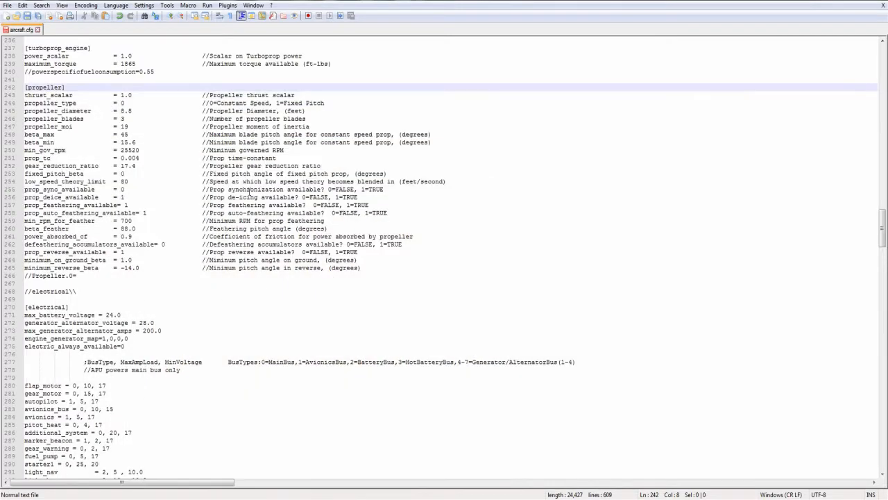
{"action": "scroll", "coordinate": [249, 194], "scroll_direction": "up", "scroll_amount": 14}
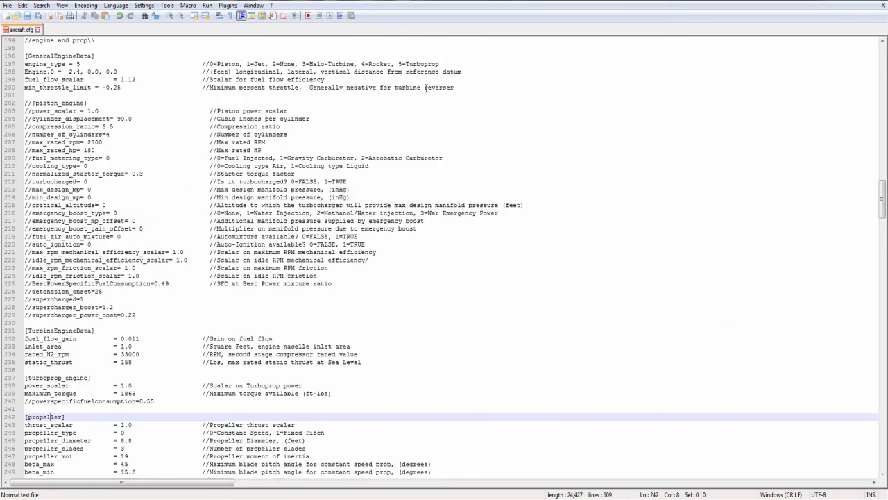
{"action": "scroll", "coordinate": [351, 198], "scroll_direction": "down", "scroll_amount": 8}
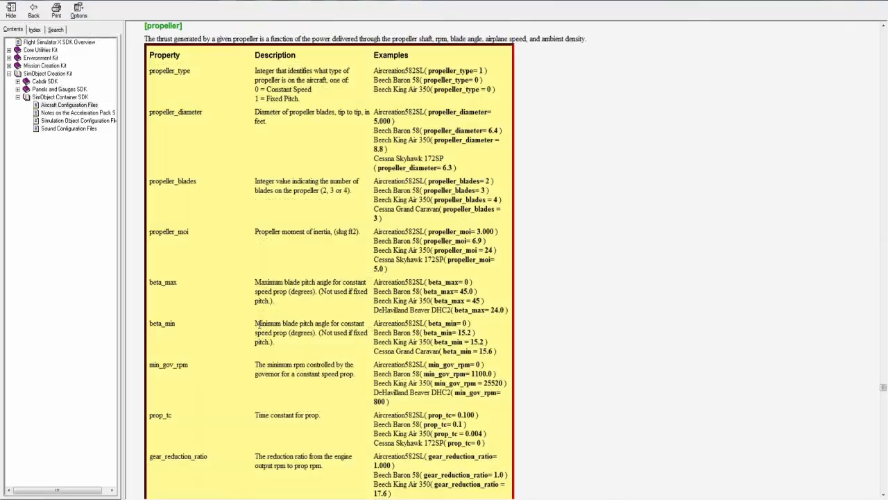
{"action": "scroll", "coordinate": [444, 264], "scroll_direction": "down", "scroll_amount": 5}
{"action": "scroll", "coordinate": [444, 264], "scroll_direction": "up", "scroll_amount": 4}
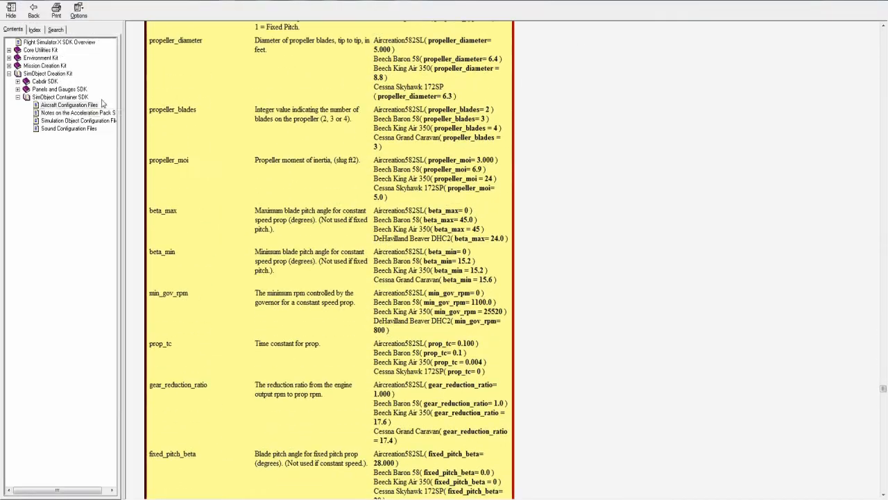
- Reopen the Aircraft Configuration Files page in the SDK help, browse to its list of sections, and return to aircraft.cfg
{"action": "left_click", "coordinate": [33, 11]}
{"action": "scroll", "coordinate": [271, 284], "scroll_direction": "down", "scroll_amount": 5}
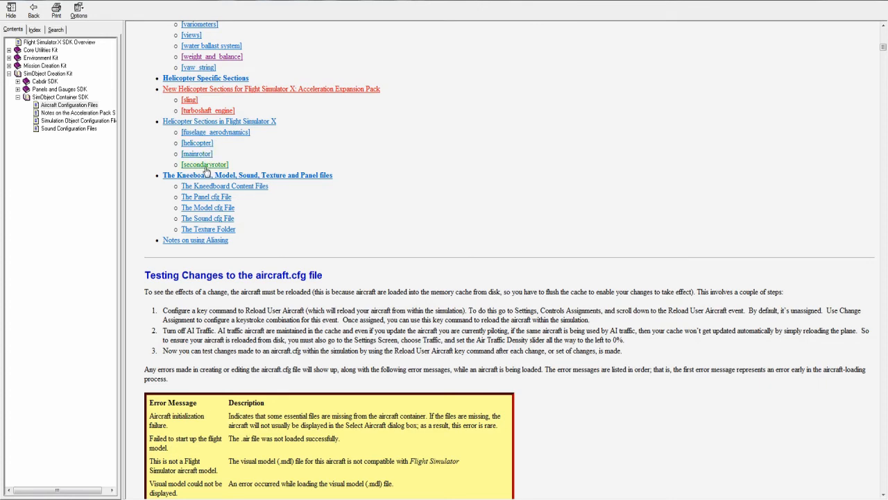
{"action": "left_click", "coordinate": [33, 10]}
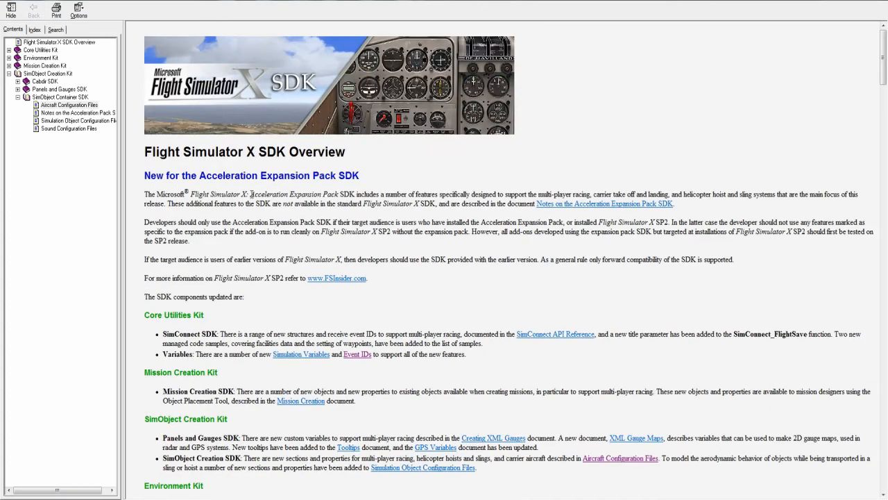
{"action": "left_click", "coordinate": [62, 106]}
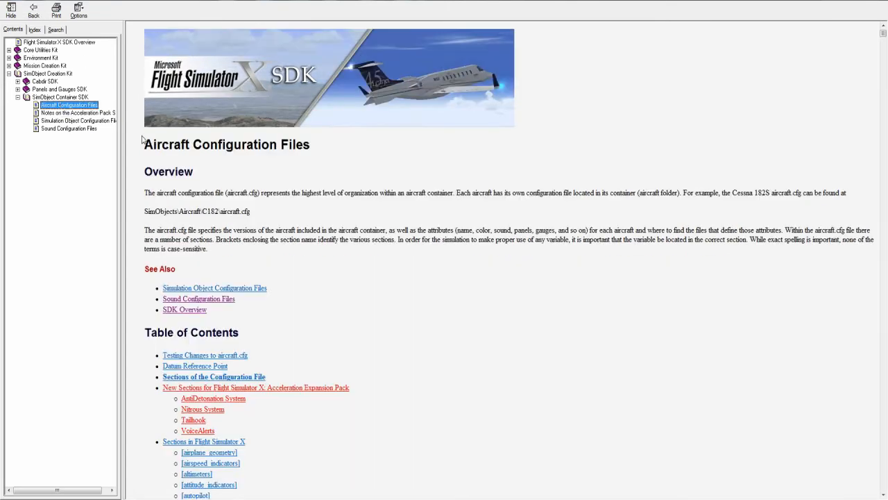
{"action": "left_click", "coordinate": [502, 313]}
{"action": "scroll", "coordinate": [492, 313], "scroll_direction": "down", "scroll_amount": 10}
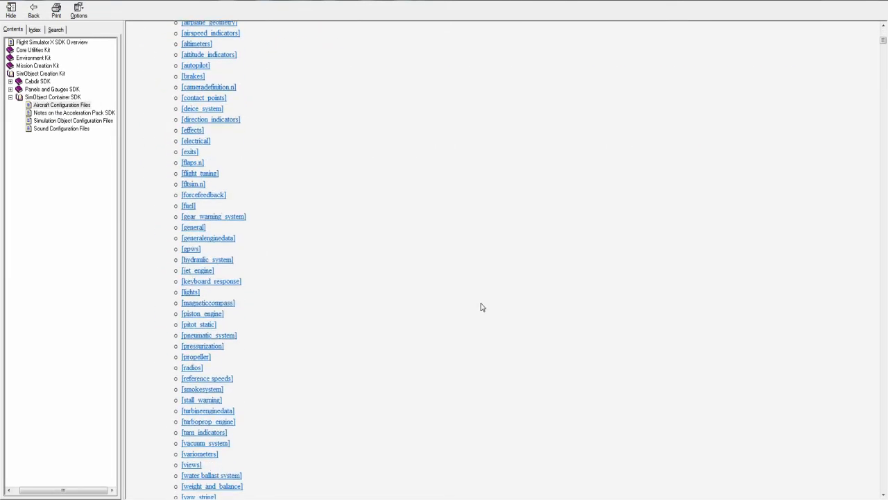
{"action": "left_click", "coordinate": [221, 499]}
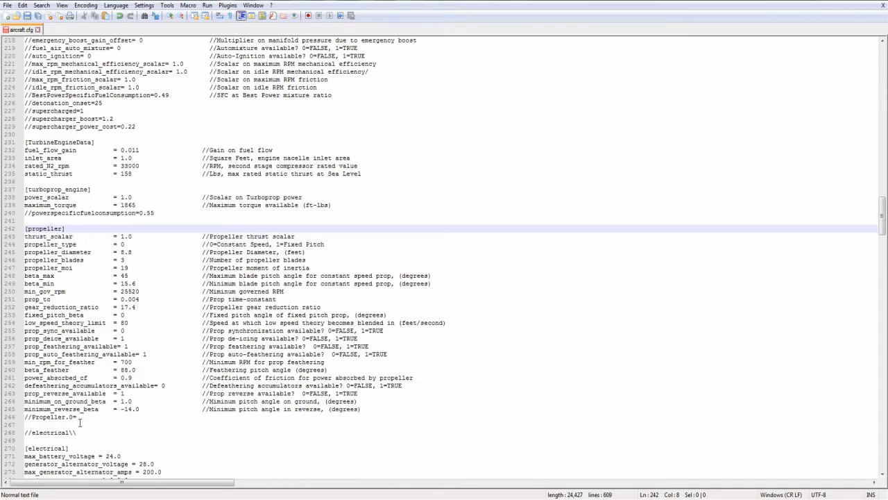
- Go through the [propeller] entries in aircraft.cfg from thrust_scalar to prop_tc, covering diameter, moment of inertia, blade pitch limits and minimum governed RPM
{"action": "left_click", "coordinate": [69, 237]}
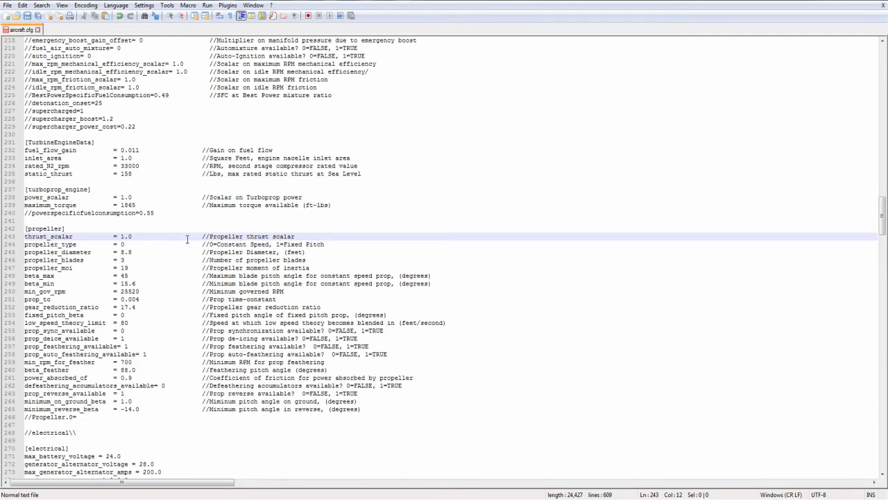
{"action": "left_click", "coordinate": [81, 252]}
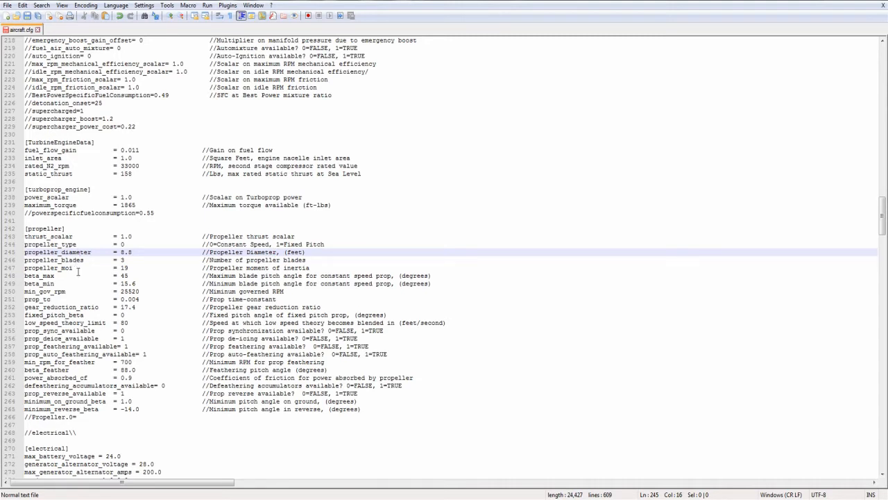
{"action": "left_click", "coordinate": [280, 268]}
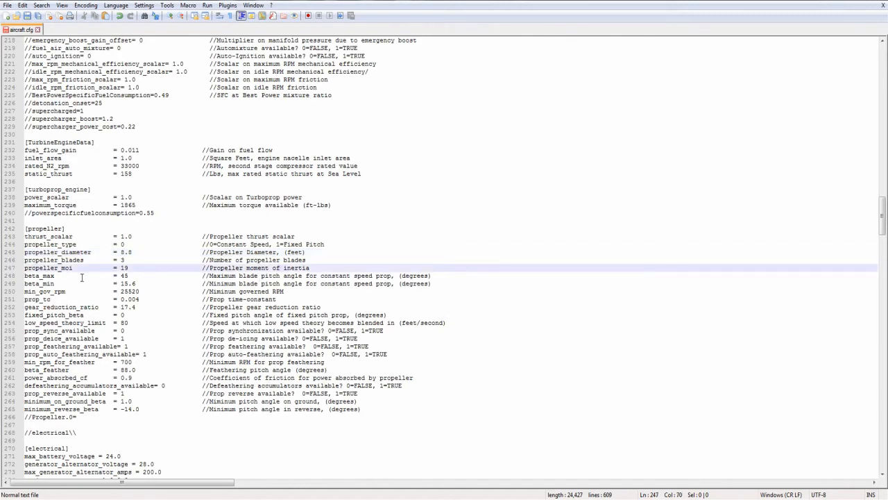
{"action": "left_click", "coordinate": [81, 277]}
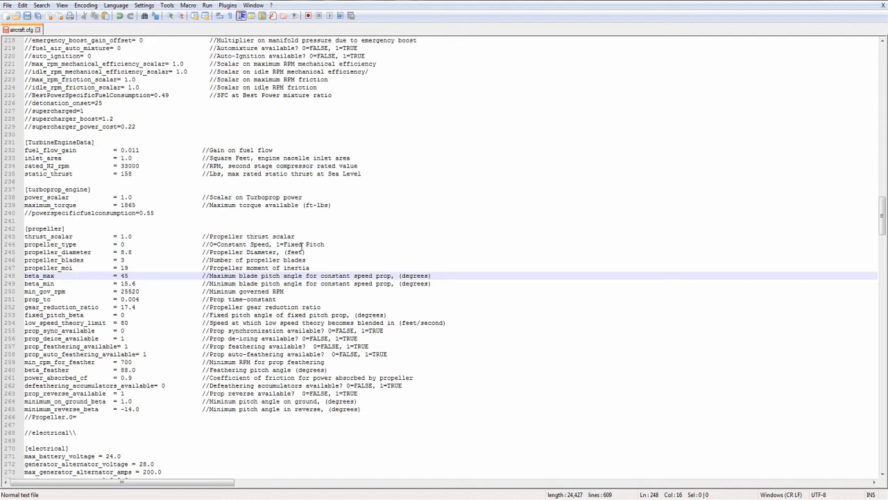
{"action": "left_click", "coordinate": [232, 284]}
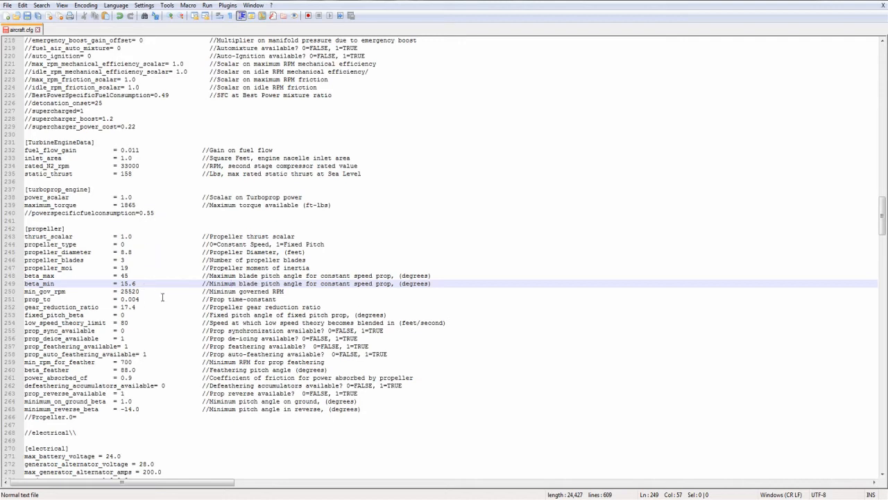
{"action": "left_click", "coordinate": [52, 291]}
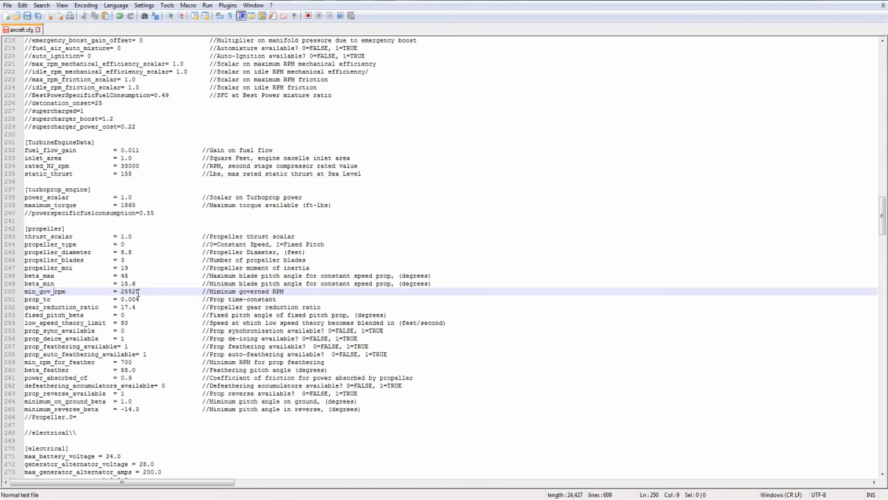
{"action": "left_click", "coordinate": [64, 299]}
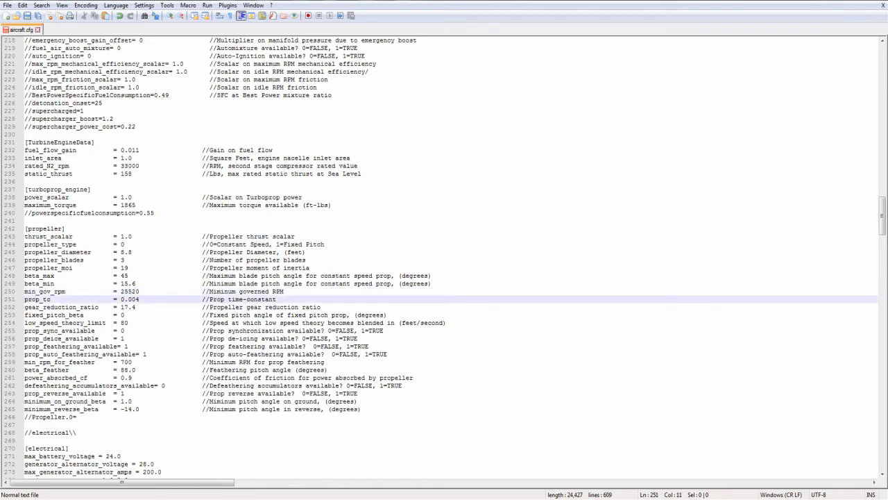
- Look up [propeller] in the Flight Simulator X SDK help and read down its property table
{"action": "left_click", "coordinate": [207, 497]}
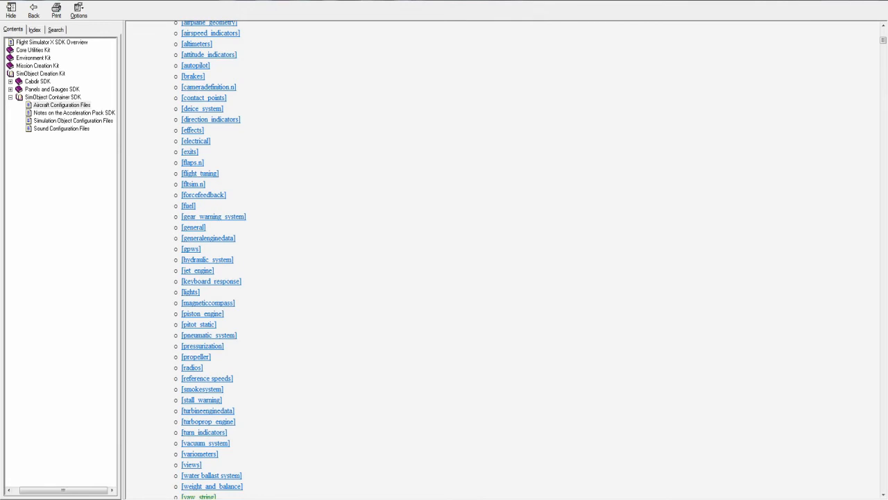
{"action": "scroll", "coordinate": [236, 323], "scroll_direction": "down", "scroll_amount": 4}
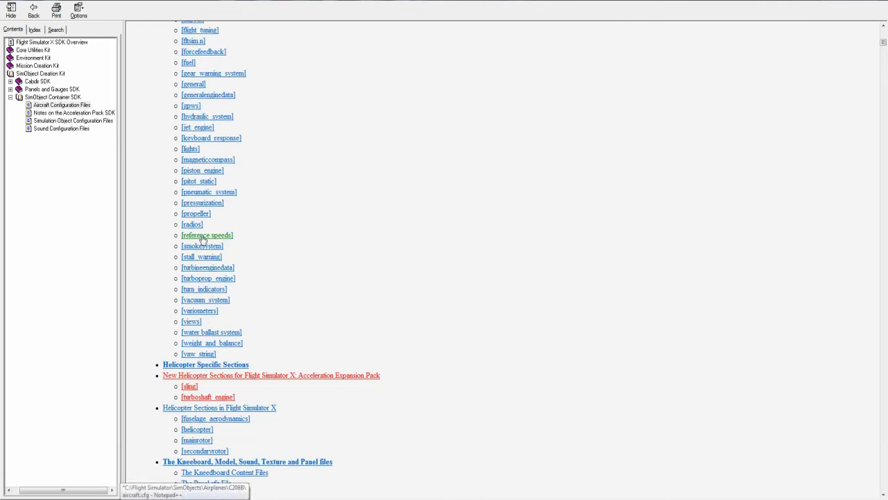
{"action": "left_click", "coordinate": [197, 214]}
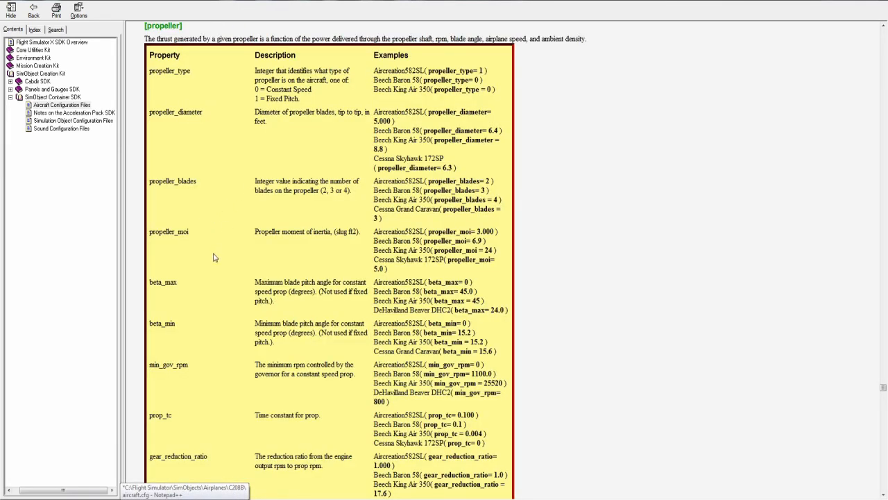
{"action": "scroll", "coordinate": [214, 257], "scroll_direction": "down", "scroll_amount": 8}
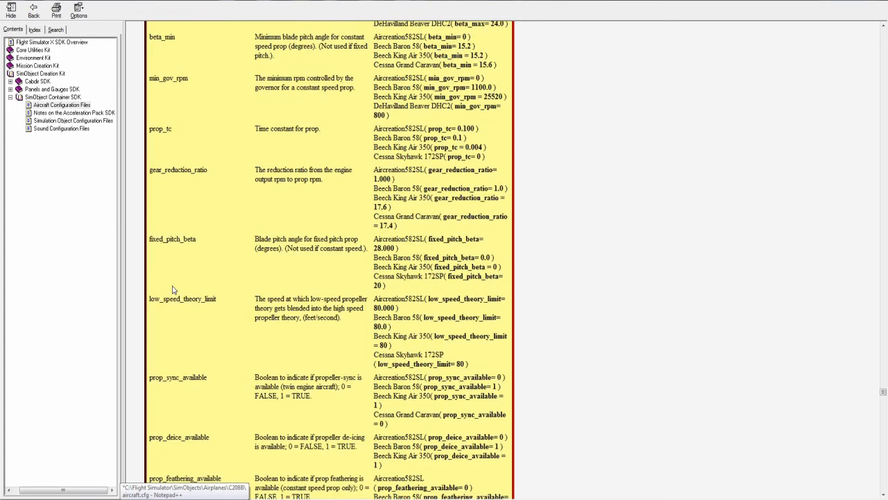
{"action": "scroll", "coordinate": [177, 275], "scroll_direction": "down", "scroll_amount": 3}
{"action": "scroll", "coordinate": [187, 385], "scroll_direction": "down", "scroll_amount": 1}
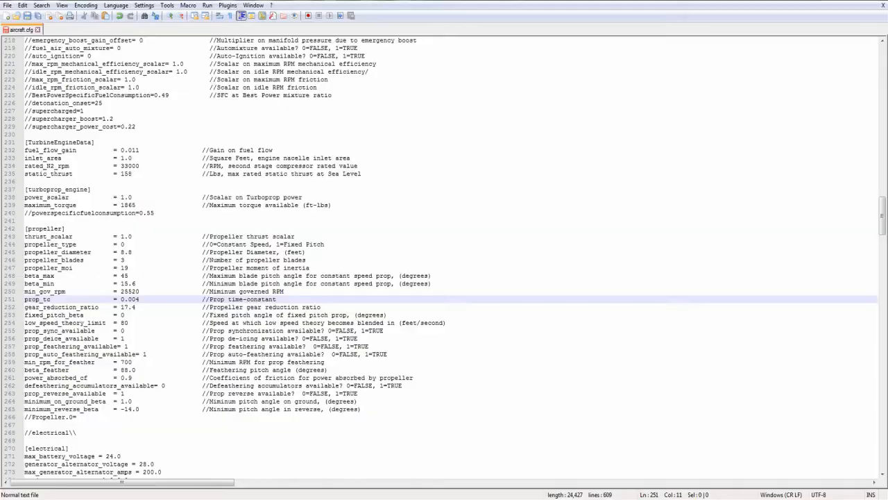
- Revisit min_gov_rpm and prop_tc in aircraft.cfg, and compare prop_tc with its description and examples in the SDK's propeller table
{"action": "left_click", "coordinate": [64, 292]}
{"action": "left_click", "coordinate": [59, 299]}
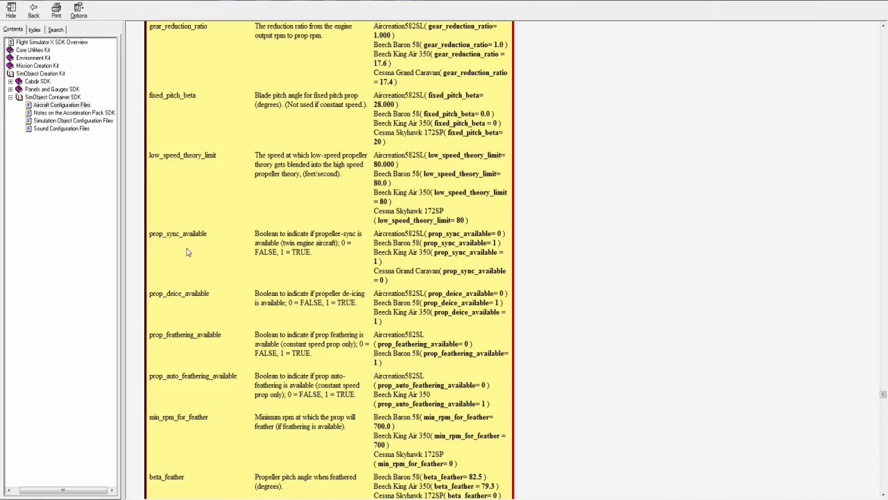
{"action": "scroll", "coordinate": [194, 169], "scroll_direction": "up", "scroll_amount": 3}
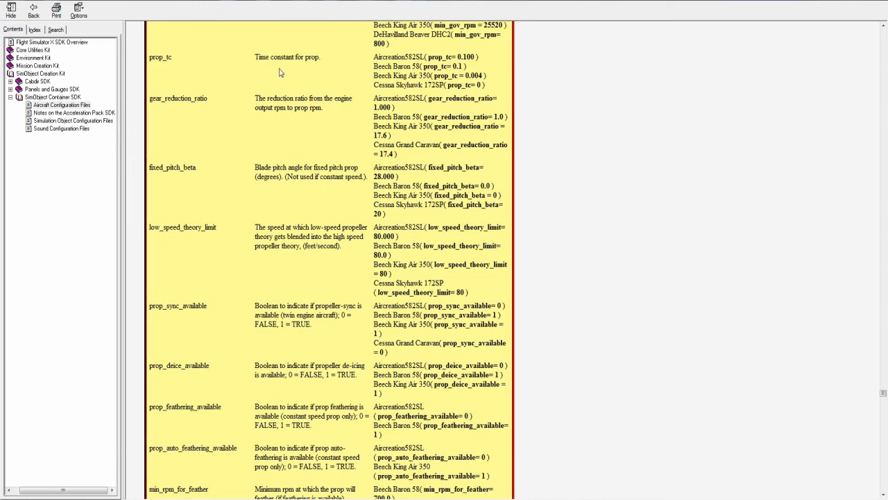
{"action": "scroll", "coordinate": [291, 68], "scroll_direction": "up", "scroll_amount": 3}
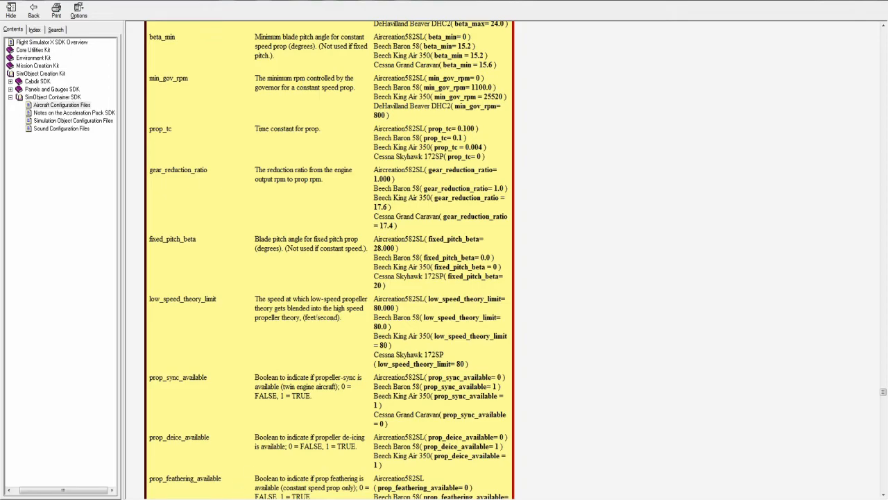
- Review gear_reduction_ratio in aircraft.cfg and compare its value with the SDK's aircraft examples
{"action": "key", "text": "alt+Tab"}
{"action": "left_click", "coordinate": [60, 305]}
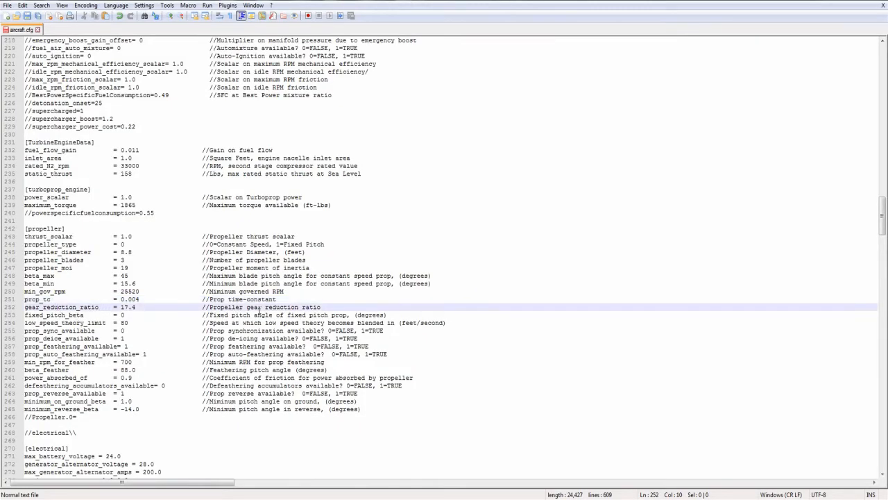
{"action": "key", "text": "alt+Tab"}
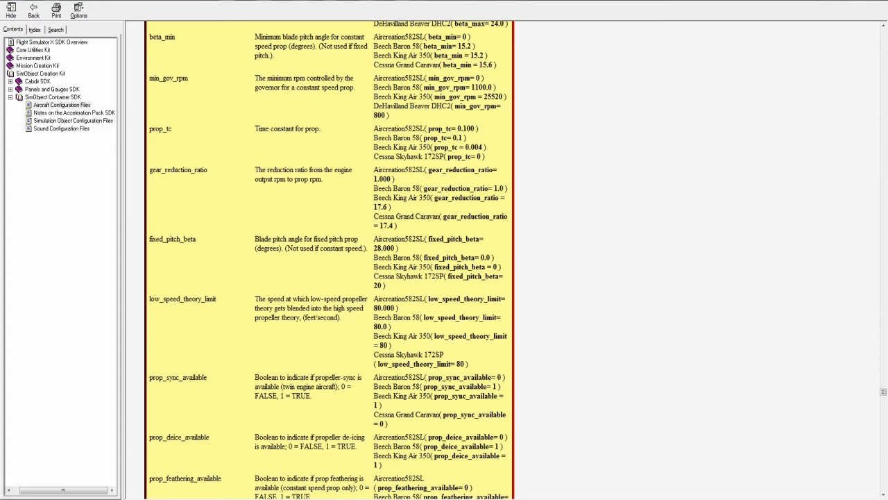
{"action": "key", "text": "alt+Tab"}
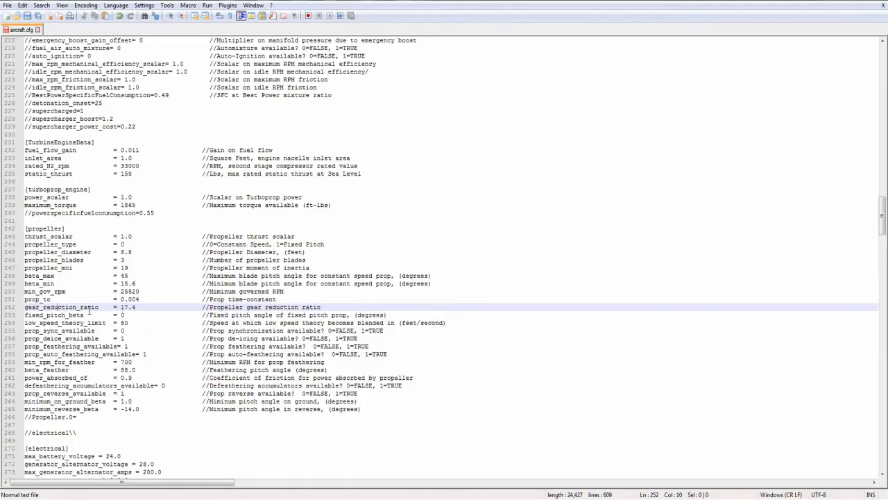
{"action": "left_click", "coordinate": [137, 309]}
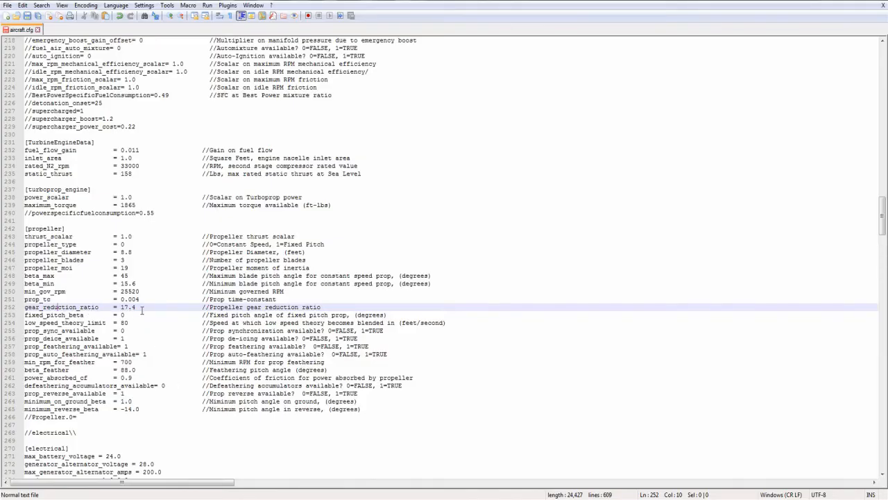
- Go through fixed_pitch_beta, low_speed_theory_limit and prop_sync_available individually in the [propeller] section of aircraft.cfg
{"action": "left_click", "coordinate": [101, 317]}
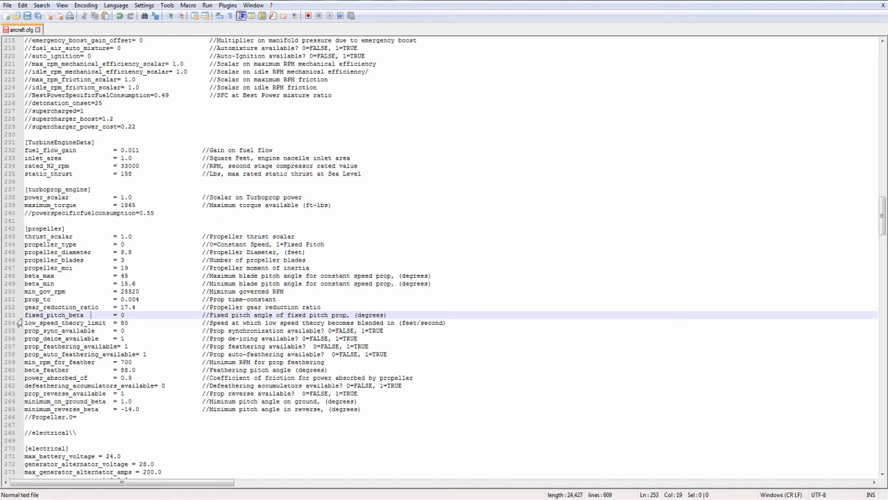
{"action": "left_click", "coordinate": [220, 323]}
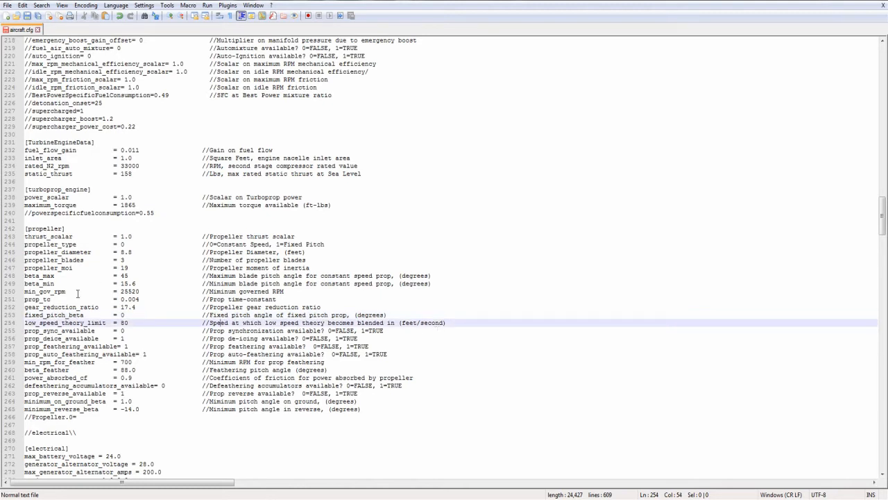
{"action": "left_click", "coordinate": [251, 332]}
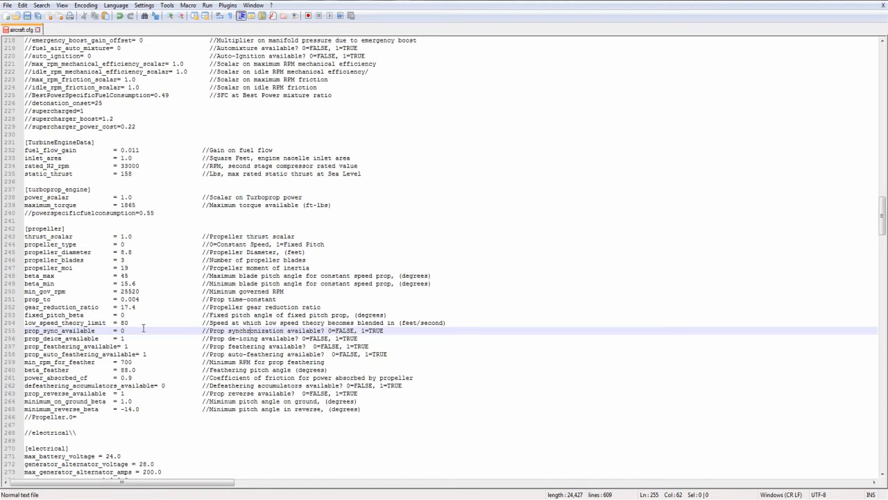
- Go through prop_deice_available, prop_feathering_available, prop_auto_feathering_available and min_rpm_for_feather individually in the [propeller] section
{"action": "left_click", "coordinate": [81, 338]}
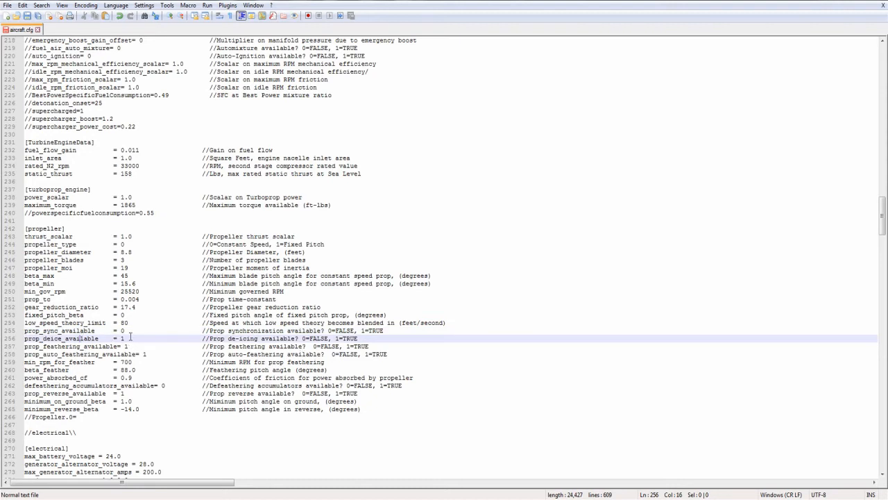
{"action": "left_click", "coordinate": [111, 348]}
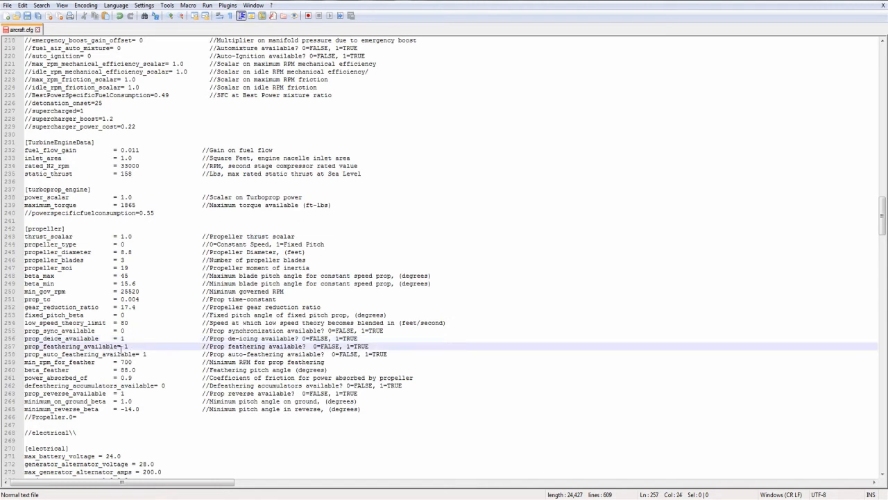
{"action": "left_click", "coordinate": [110, 353]}
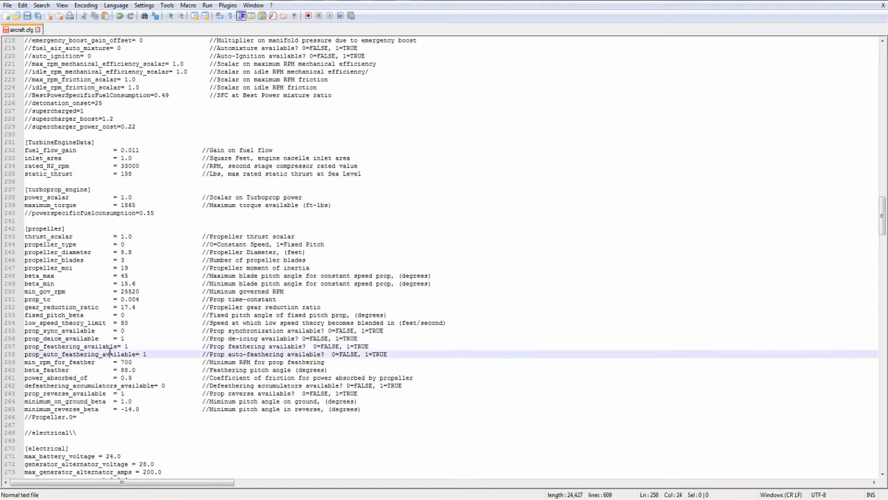
{"action": "left_click", "coordinate": [105, 363]}
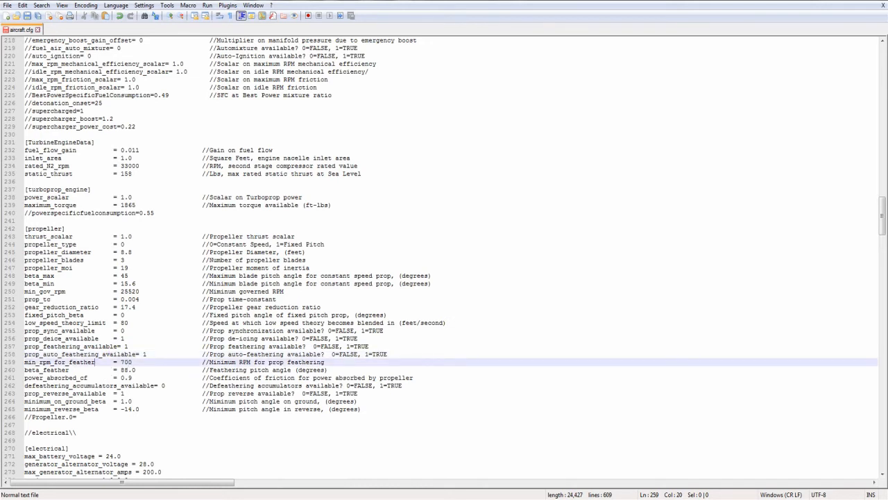
- Check the feathering parameters in the SDK's propeller table, and revisit prop_feathering_available and min_rpm_for_feather in aircraft.cfg
{"action": "key", "text": "alt+Tab"}
{"action": "scroll", "coordinate": [239, 357], "scroll_direction": "down", "scroll_amount": 5}
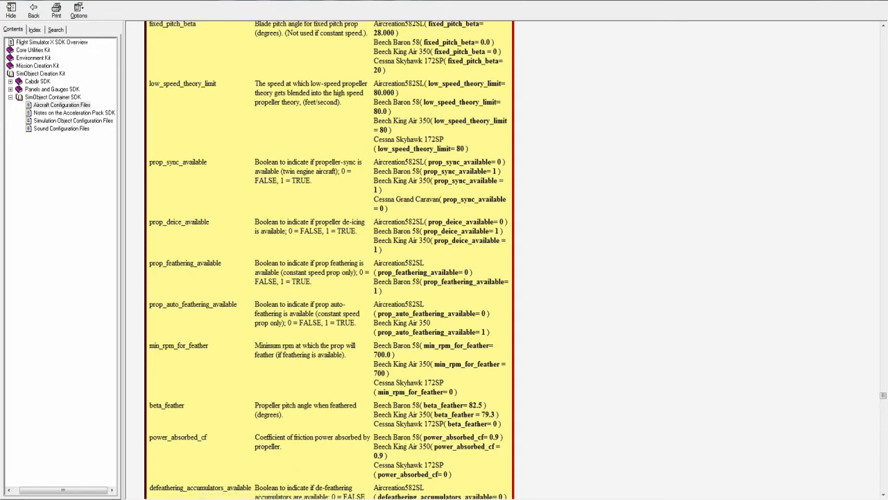
{"action": "key", "text": "alt+Tab"}
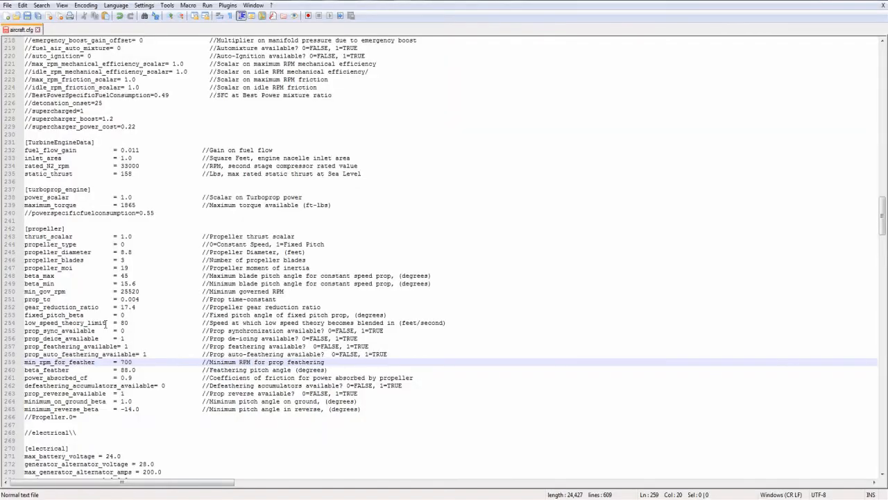
{"action": "left_click", "coordinate": [85, 345]}
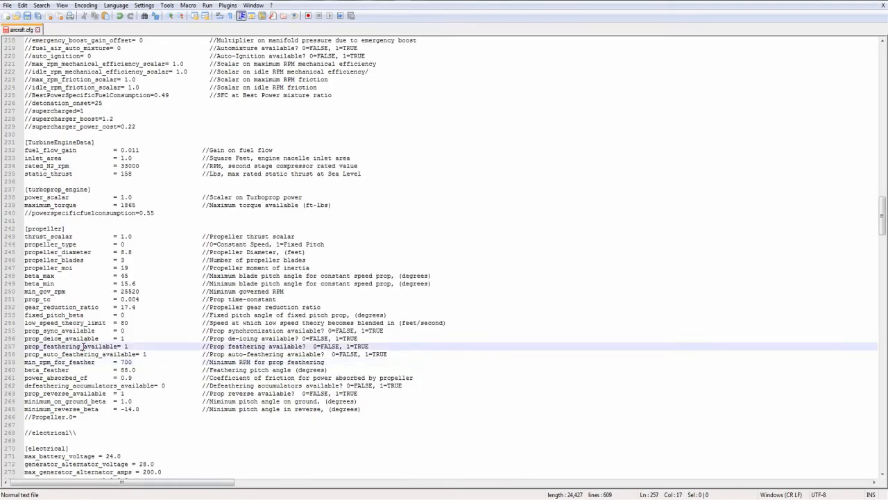
{"action": "left_click", "coordinate": [89, 362]}
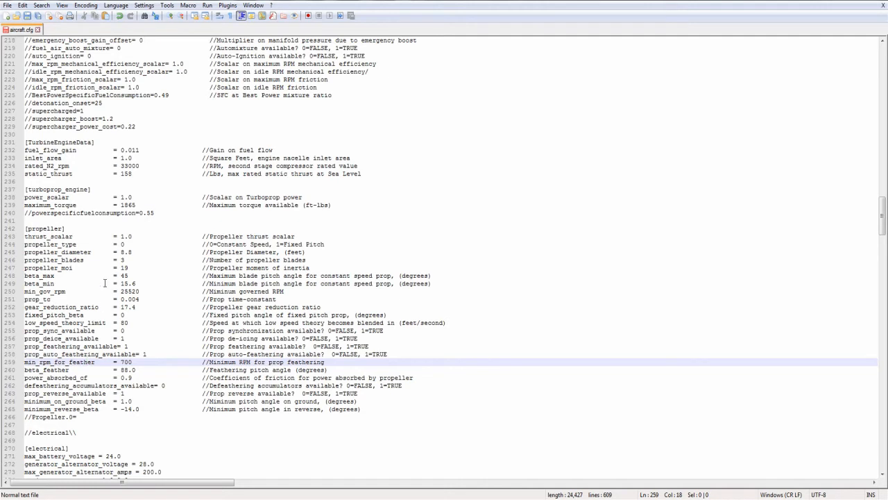
- Go through beta_feather, power_absorbed_cf, defeathering_accumulators_available and prop_reverse_available individually in the [propeller] section
{"action": "left_click", "coordinate": [148, 370]}
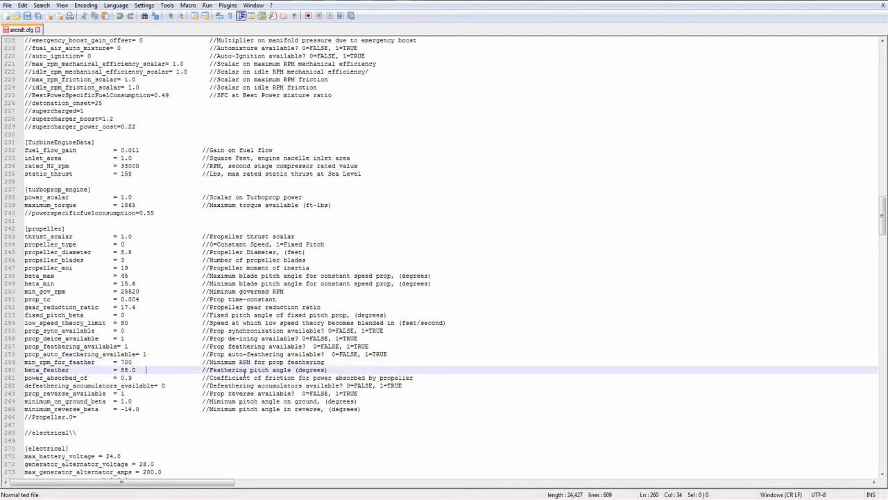
{"action": "left_click", "coordinate": [68, 385]}
{"action": "left_click", "coordinate": [72, 377]}
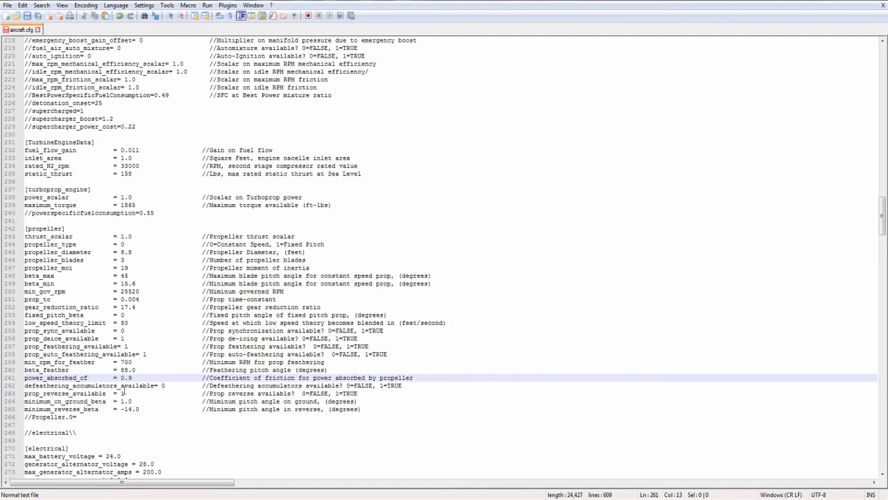
{"action": "left_click", "coordinate": [145, 386]}
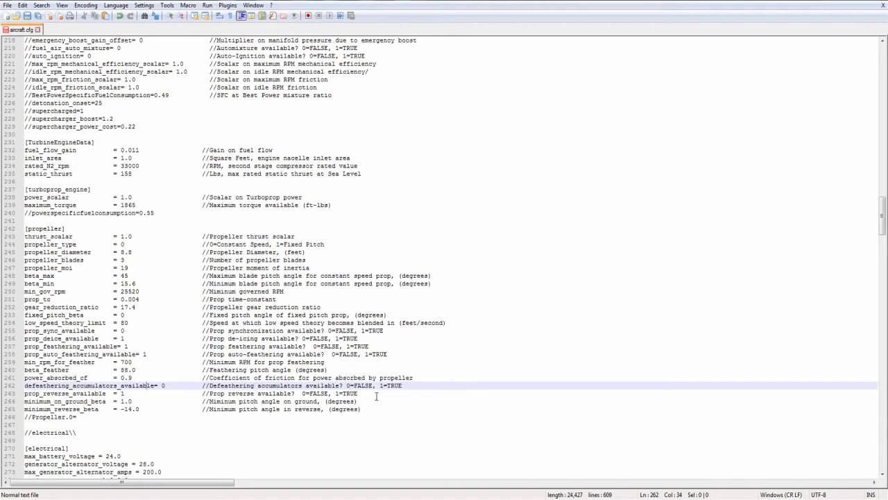
{"action": "left_click", "coordinate": [62, 394]}
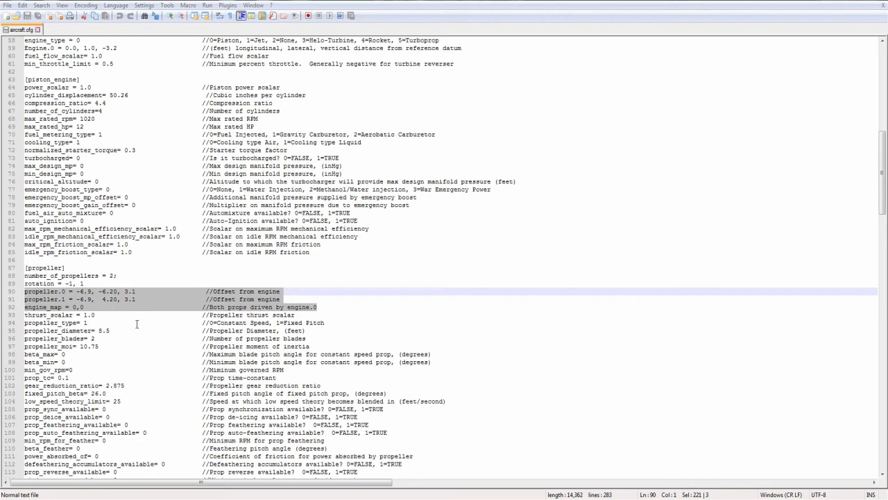
- Examine the propeller.0 and propeller.1 engine offsets together with engine_map in the two-propeller aircraft.cfg
{"action": "left_click", "coordinate": [98, 300]}
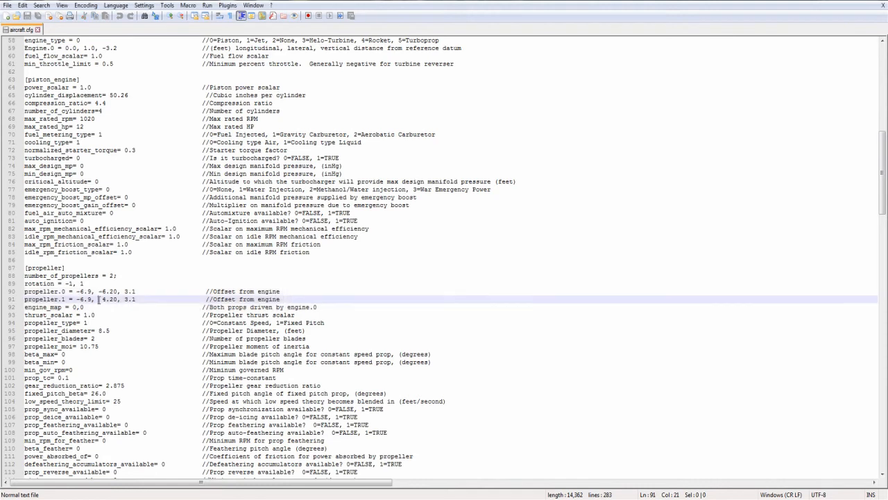
{"action": "left_click_drag", "start_coordinate": [282, 299], "coordinate": [25, 291]}
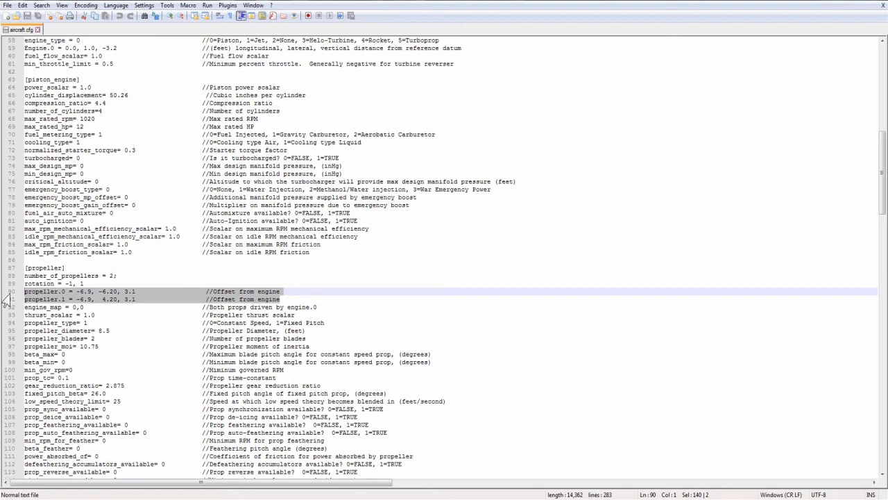
{"action": "left_click", "coordinate": [46, 292]}
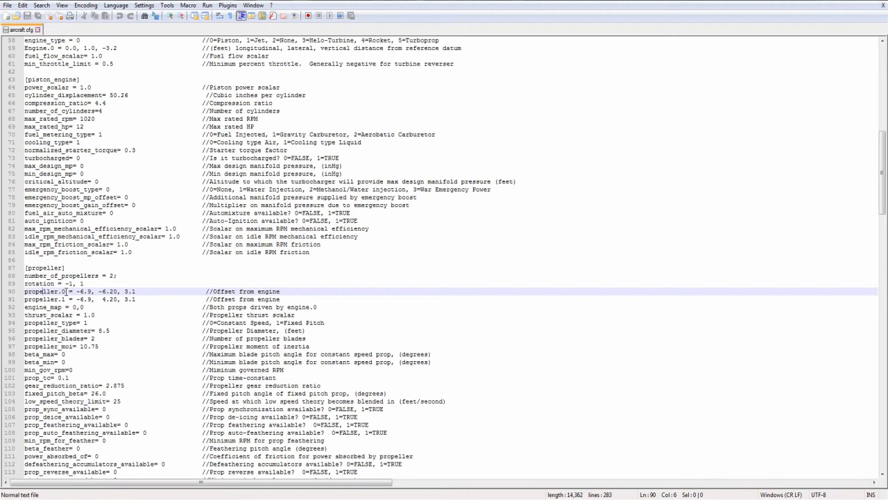
{"action": "left_click", "coordinate": [55, 306]}
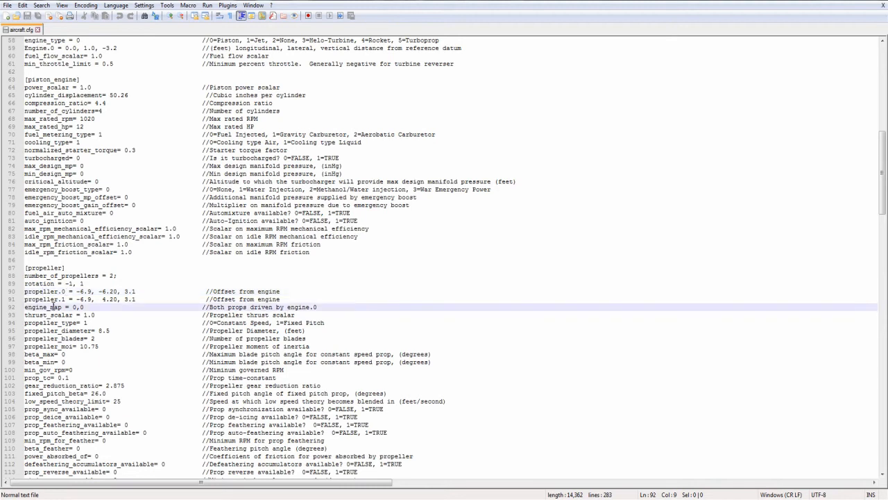
{"action": "left_click", "coordinate": [96, 292]}
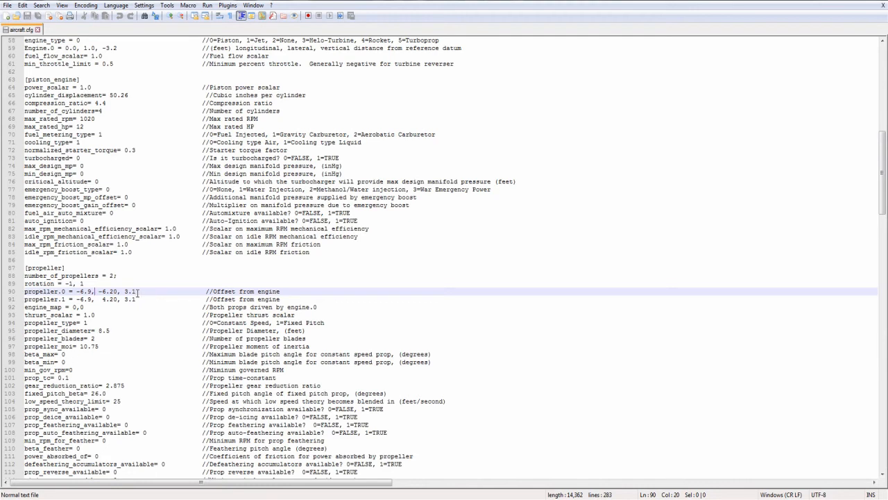
{"action": "left_click_drag", "start_coordinate": [138, 292], "coordinate": [70, 297]}
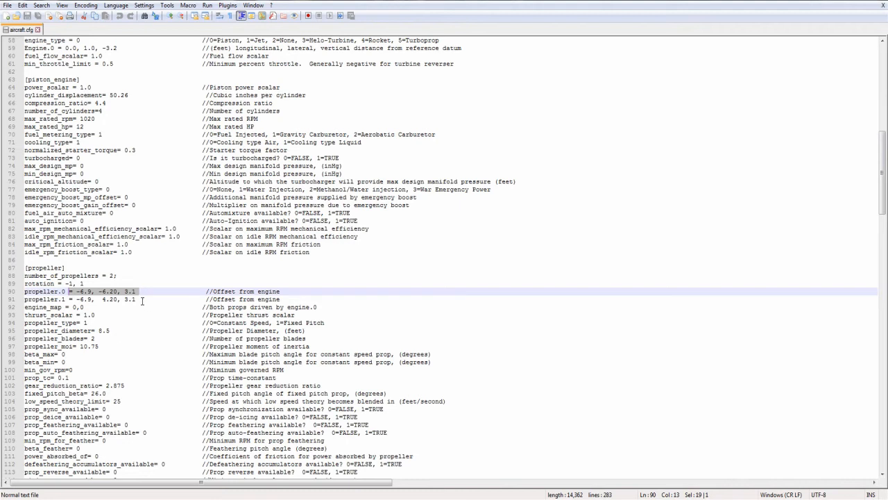
{"action": "left_click", "coordinate": [84, 307]}
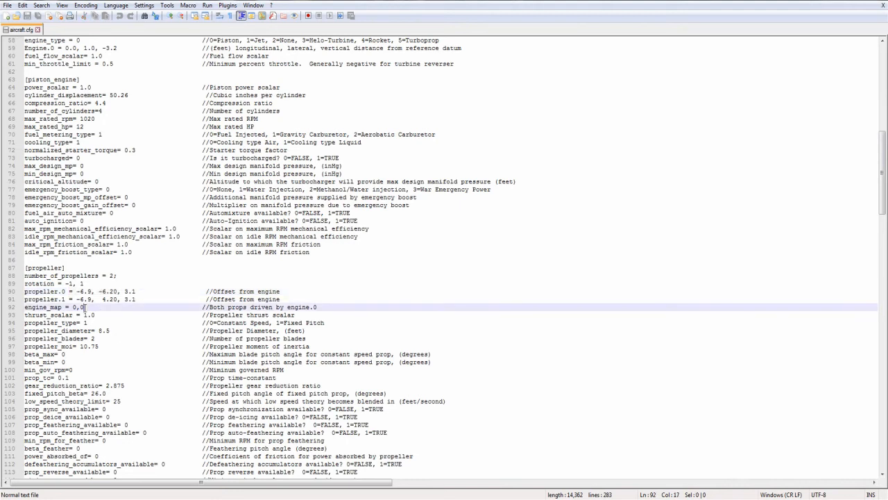
{"action": "left_click", "coordinate": [143, 291]}
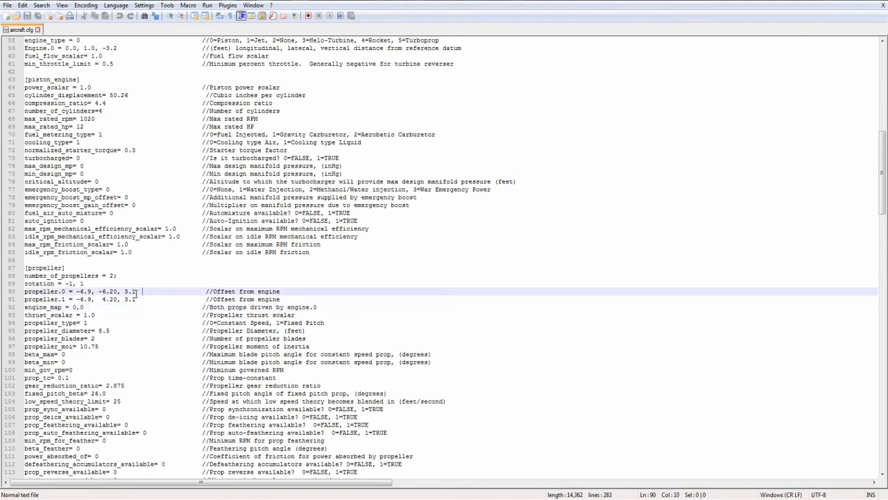
{"action": "left_click", "coordinate": [95, 299]}
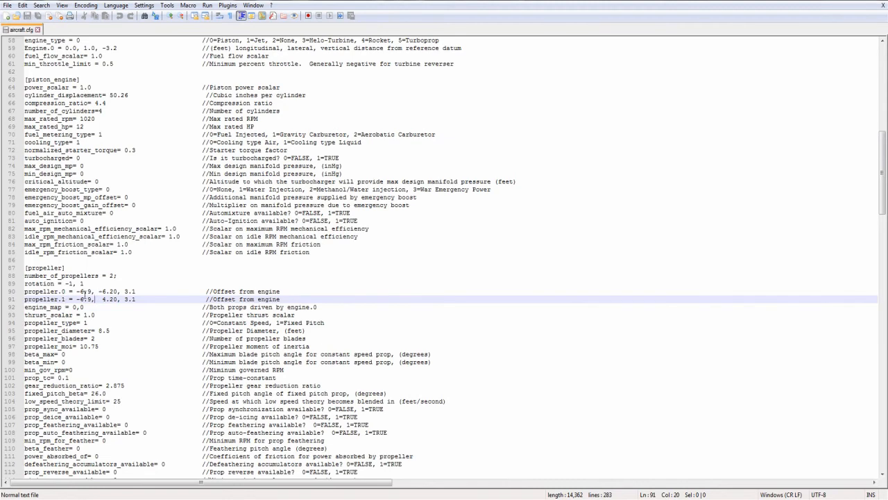
- Highlight the shared propeller parameters from propeller_type through minimum_reverse_beta, and revisit the engine_map line
{"action": "scroll", "coordinate": [86, 295], "scroll_direction": "down", "scroll_amount": 2}
{"action": "left_click_drag", "start_coordinate": [115, 441], "coordinate": [43, 275]}
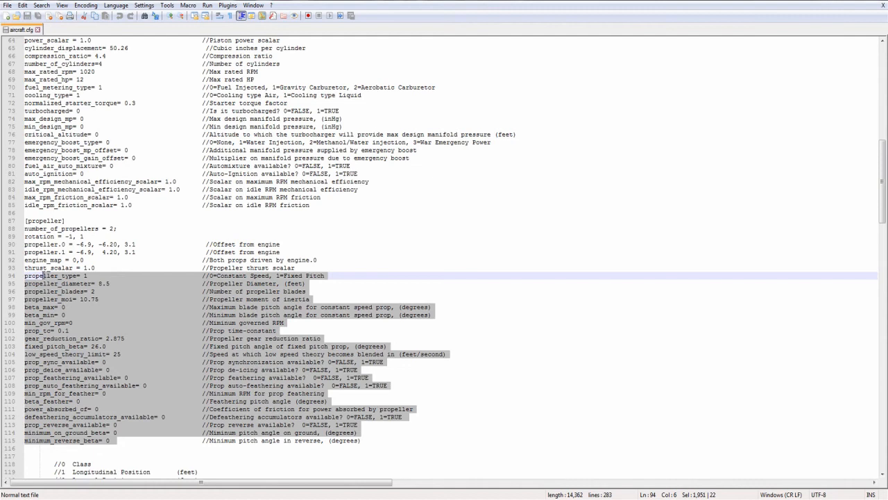
{"action": "left_click", "coordinate": [66, 261]}
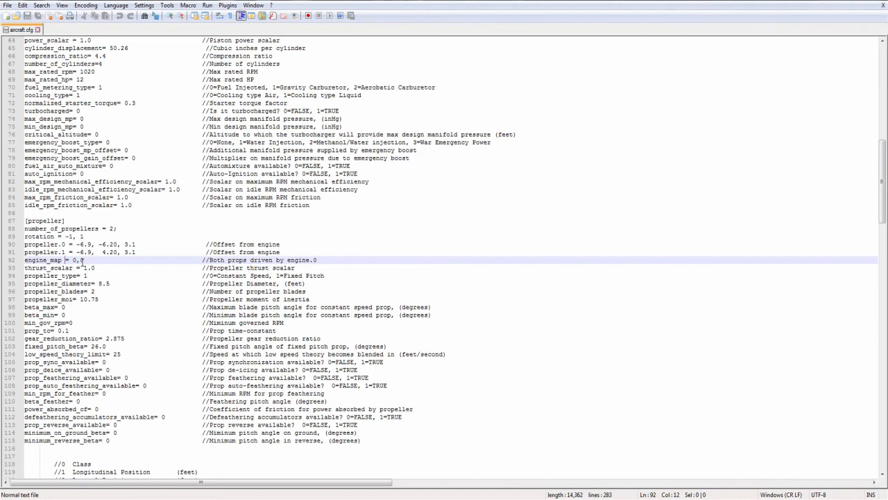
- Extend the engine_map line in the [propeller] section to four entries, 0,0,0,0
{"action": "scroll", "coordinate": [82, 261], "scroll_direction": "up", "scroll_amount": 1}
{"action": "left_click", "coordinate": [111, 275]}
{"action": "type", "text": ",0,0"}
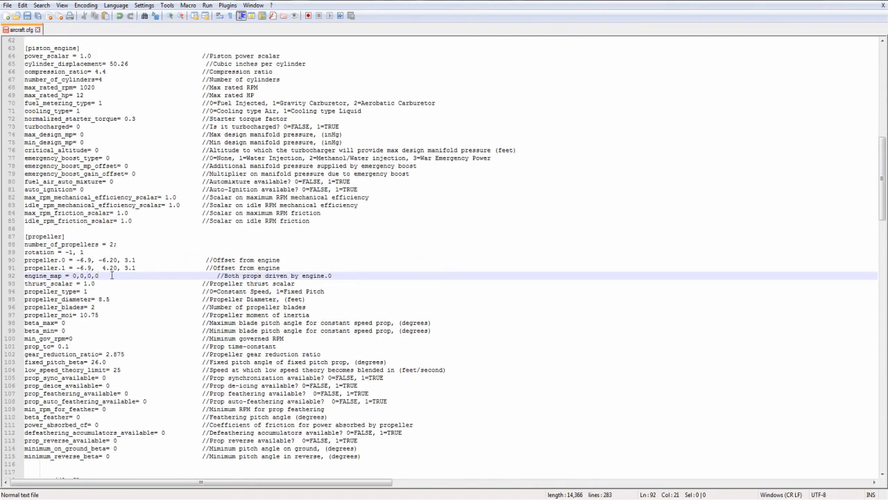
- Copy the propeller.0 and propeller.1 offset lines and insert two more copies of the pair above engine_map
{"action": "key", "text": "Up"}
{"action": "key", "text": "Left"}
{"action": "key", "text": "Left"}
{"action": "key", "text": "Left"}
{"action": "key", "text": "Left"}
{"action": "key", "text": "Left"}
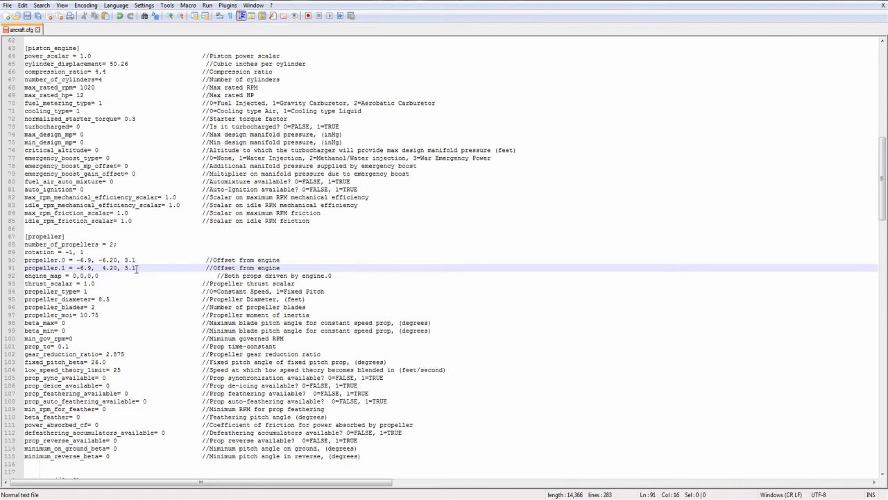
{"action": "left_click_drag", "start_coordinate": [139, 268], "coordinate": [16, 261]}
{"action": "key", "text": "ctrl+c"}
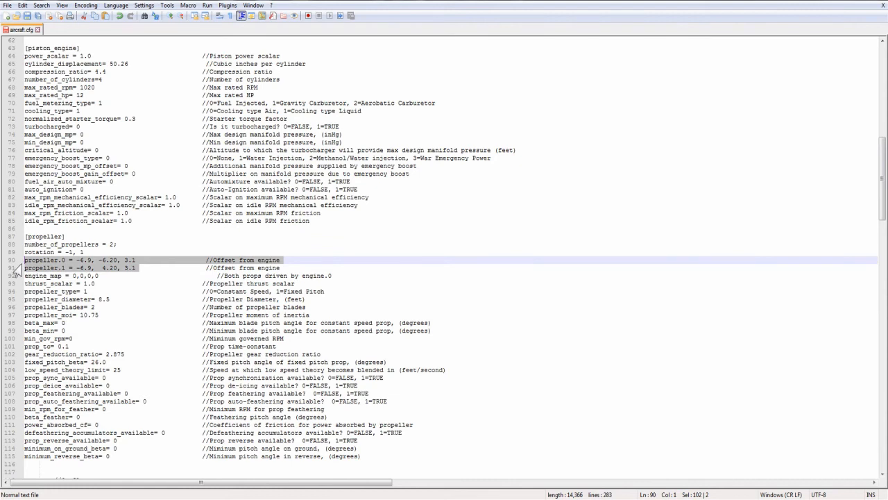
{"action": "left_click", "coordinate": [138, 268]}
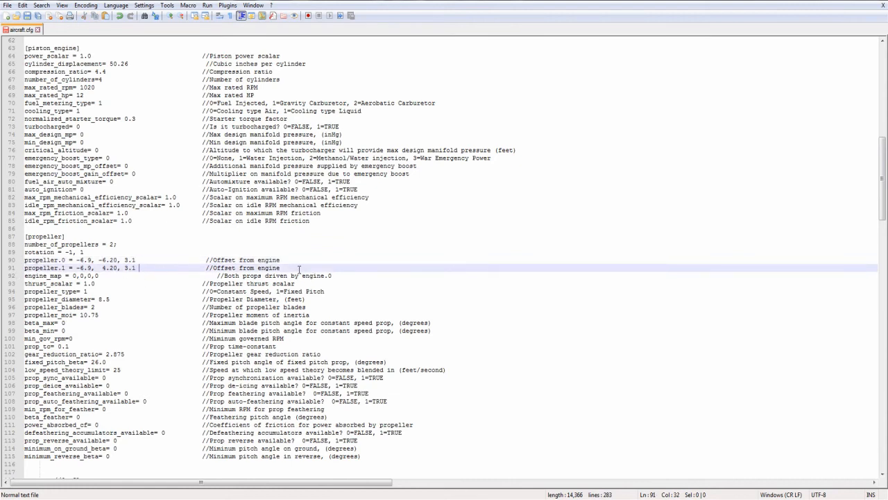
{"action": "key", "text": "Return"}
{"action": "key", "text": "ctrl+v"}
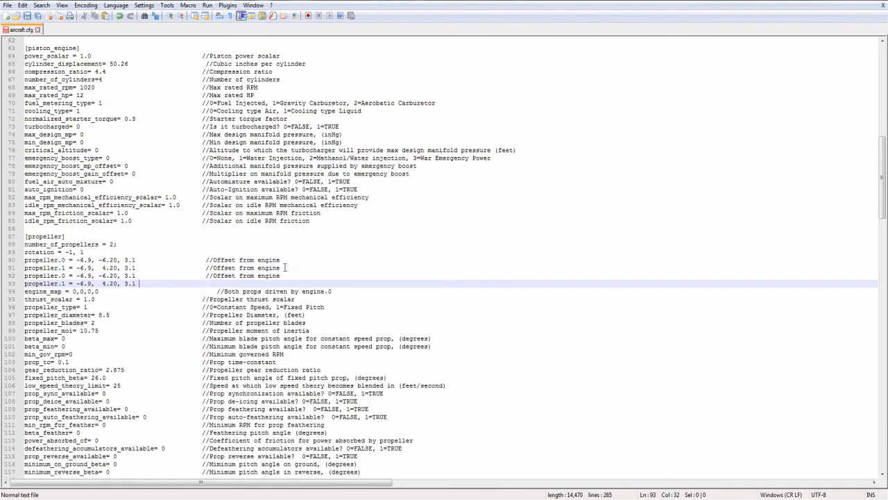
{"action": "key", "text": "Return"}
{"action": "key", "text": "ctrl+v"}
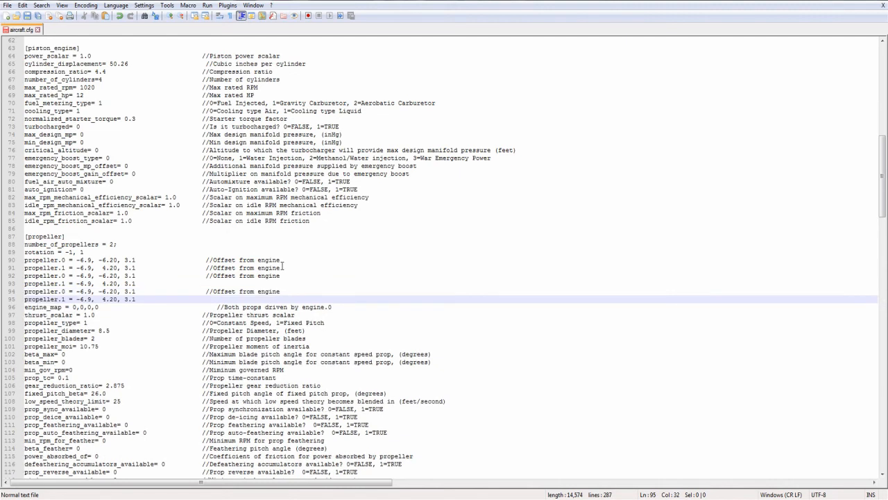
- Extend engine_map to six entries, 0,0,0,0,0,0, and point out its first entry
{"action": "left_click", "coordinate": [104, 307]}
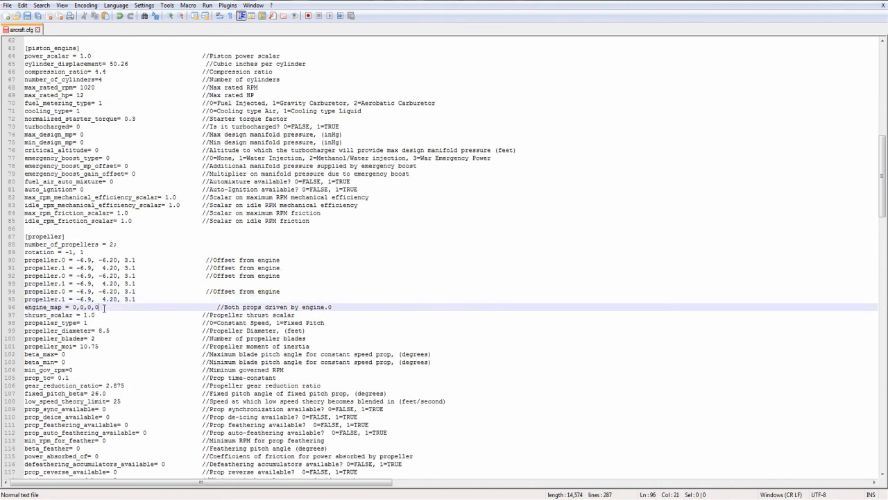
{"action": "type", "text": ",0,0"}
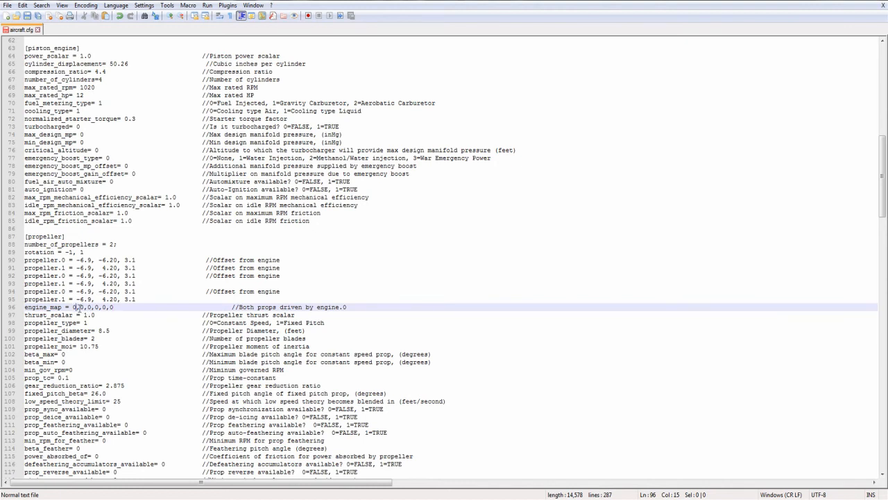
{"action": "key", "text": "BackSpace"}
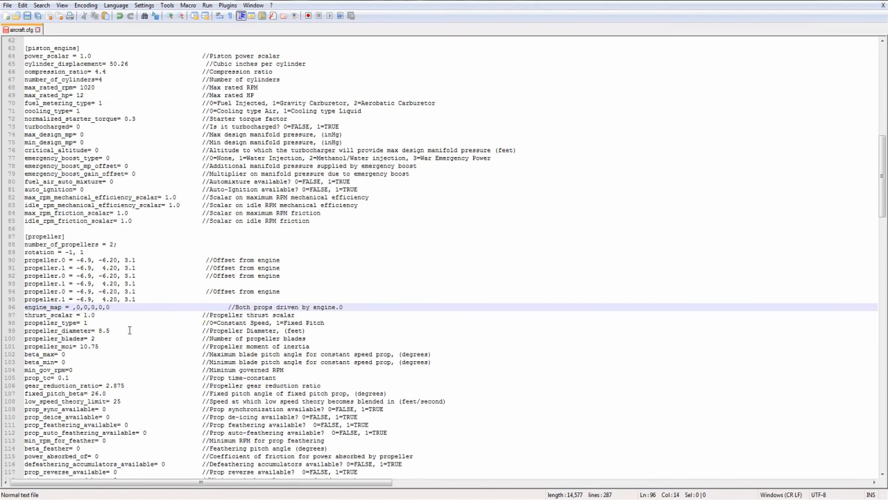
{"action": "type", "text": "0"}
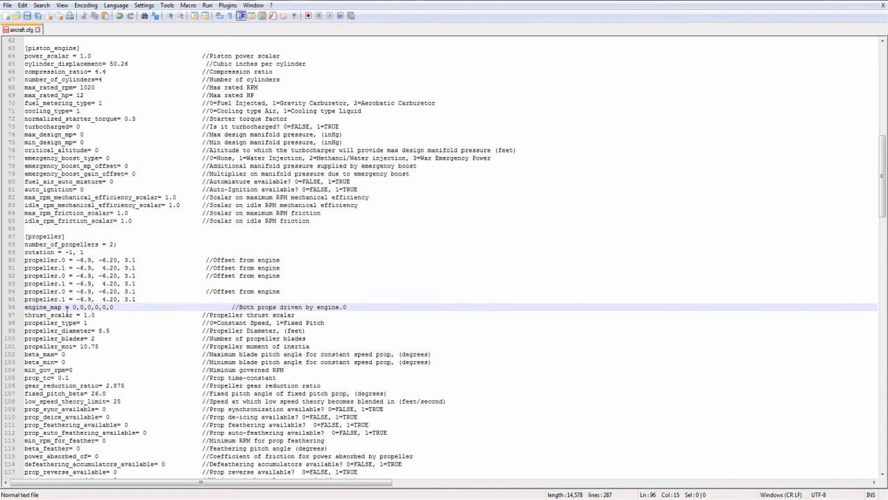
{"action": "left_click_drag", "start_coordinate": [77, 307], "coordinate": [72, 307]}
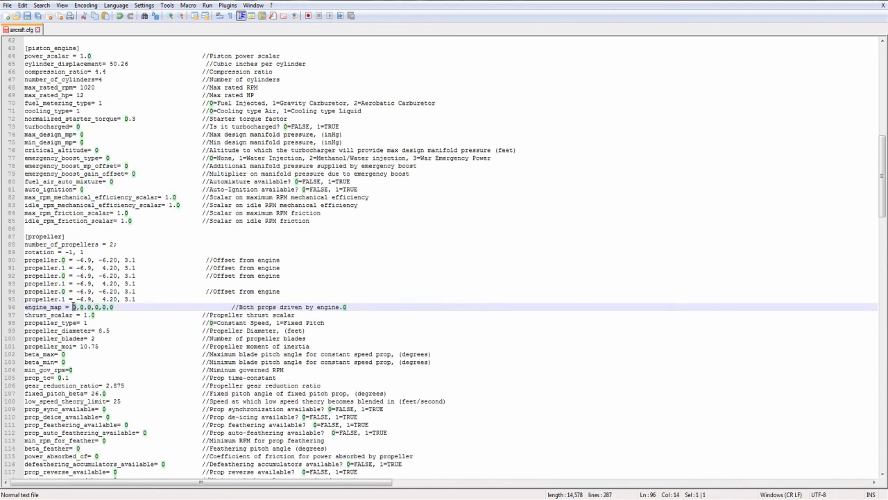
{"action": "left_click", "coordinate": [73, 306]}
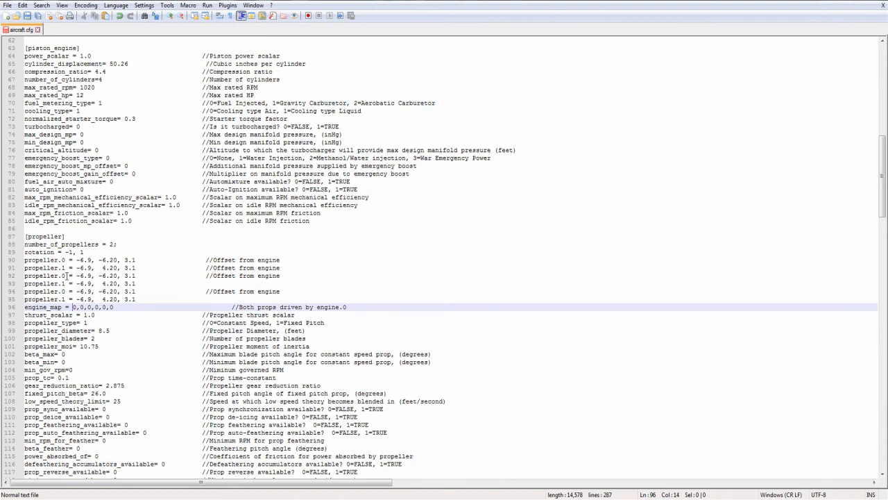
- Remove the four duplicated propeller offset lines and reduce engine_map to two entries, 0,0
{"action": "left_click", "coordinate": [61, 276]}
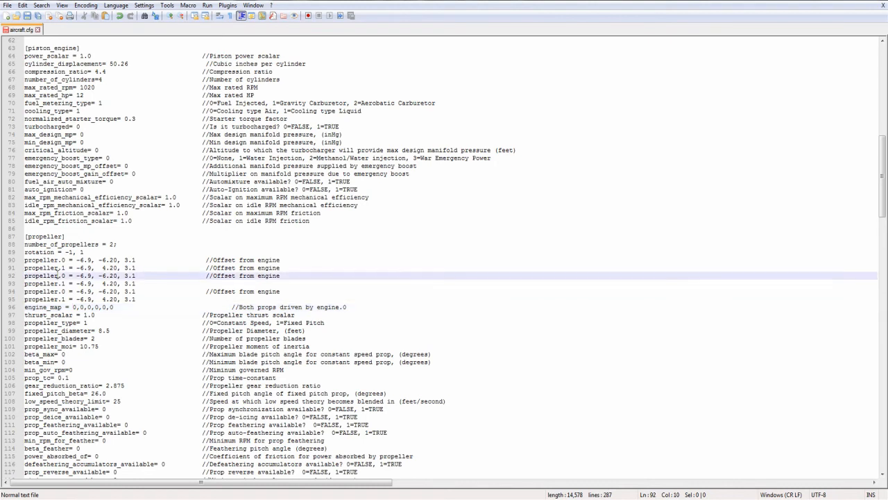
{"action": "left_click_drag", "start_coordinate": [114, 307], "coordinate": [14, 276]}
{"action": "key", "text": "Delete"}
{"action": "key", "text": "Delete"}
{"action": "key", "text": "BackSpace"}
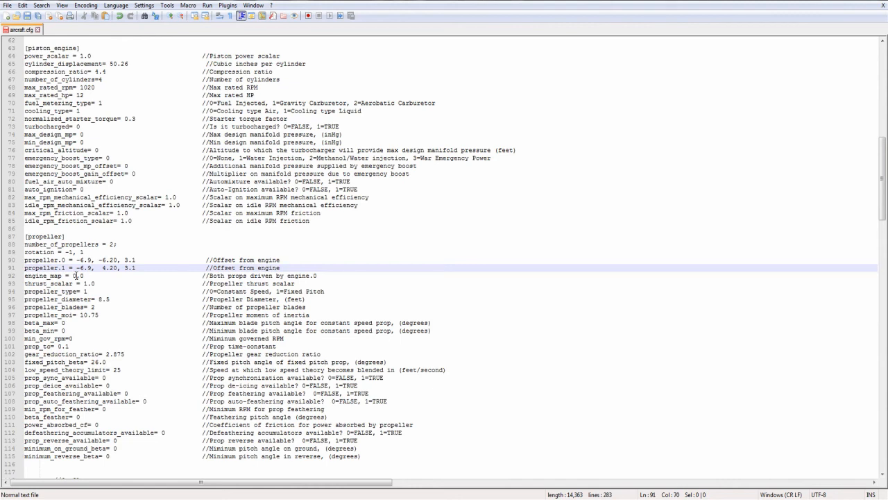
- Try 1 and 2 as the first engine_map entry, and highlight the offset values of propeller.0
{"action": "left_click", "coordinate": [75, 276]}
{"action": "key", "text": "BackSpace"}
{"action": "type", "text": "1"}
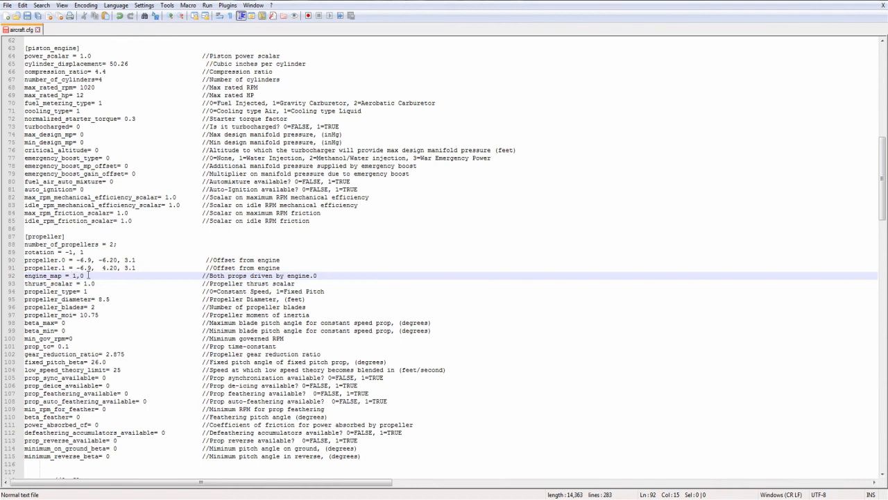
{"action": "key", "text": "BackSpace"}
{"action": "type", "text": "2"}
{"action": "left_click_drag", "start_coordinate": [136, 260], "coordinate": [77, 260]}
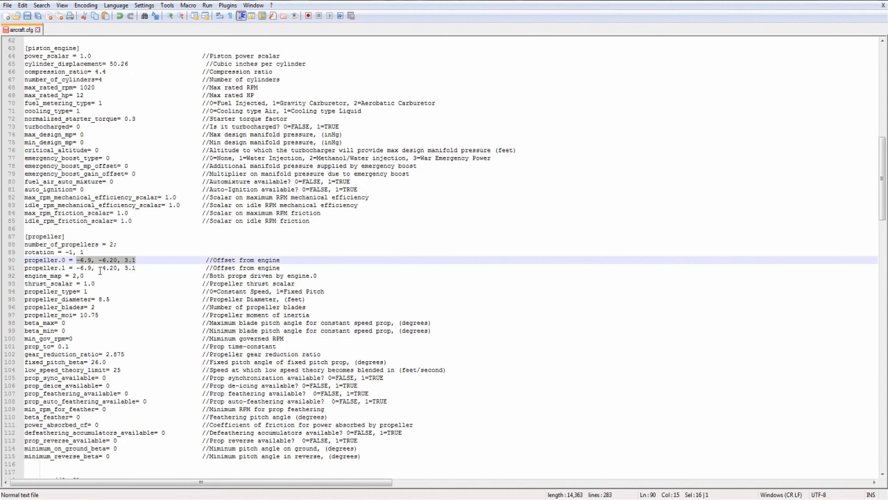
- Restore the first engine_map entry to 0 after briefly trying 1, leaving the line as 0,0
{"action": "left_click", "coordinate": [74, 275]}
{"action": "key", "text": "Delete"}
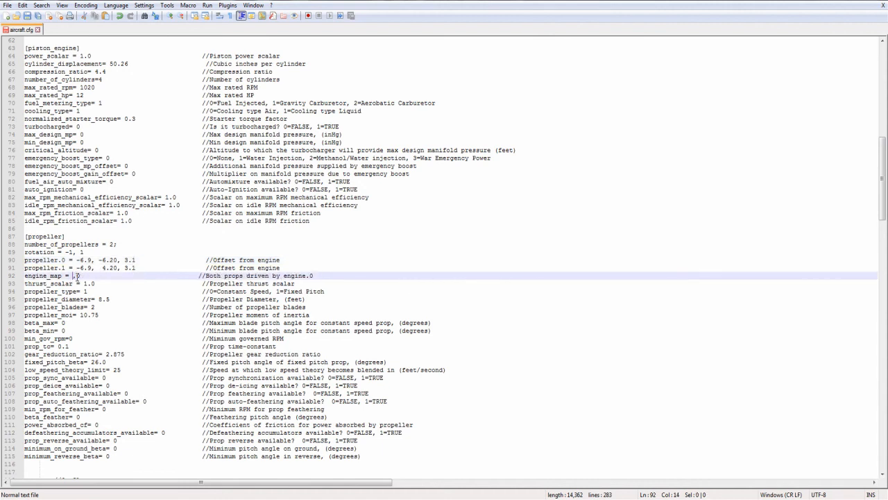
{"action": "type", "text": "0"}
{"action": "key", "text": "BackSpace"}
{"action": "type", "text": "1"}
{"action": "key", "text": "BackSpace"}
{"action": "type", "text": "0"}
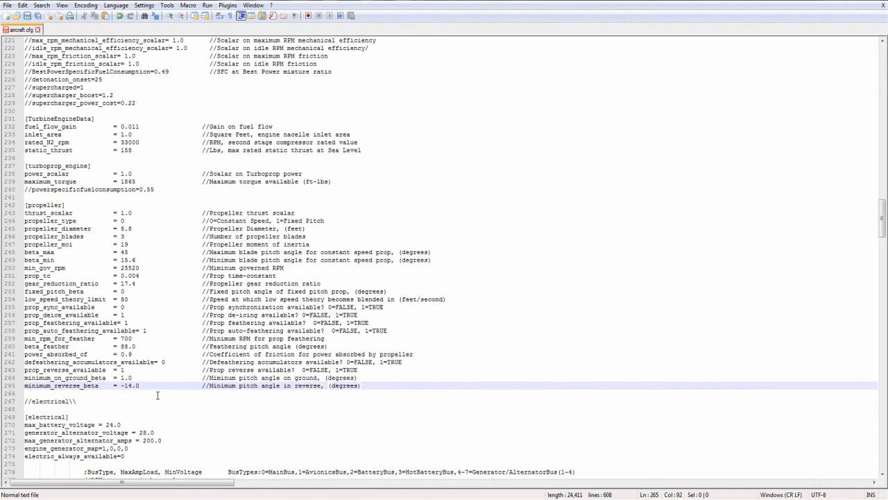
- Review the [electrical] section below the propeller parameters, from the battery and generator settings through the bus load entries
{"action": "scroll", "coordinate": [157, 394], "scroll_direction": "down", "scroll_amount": 12}
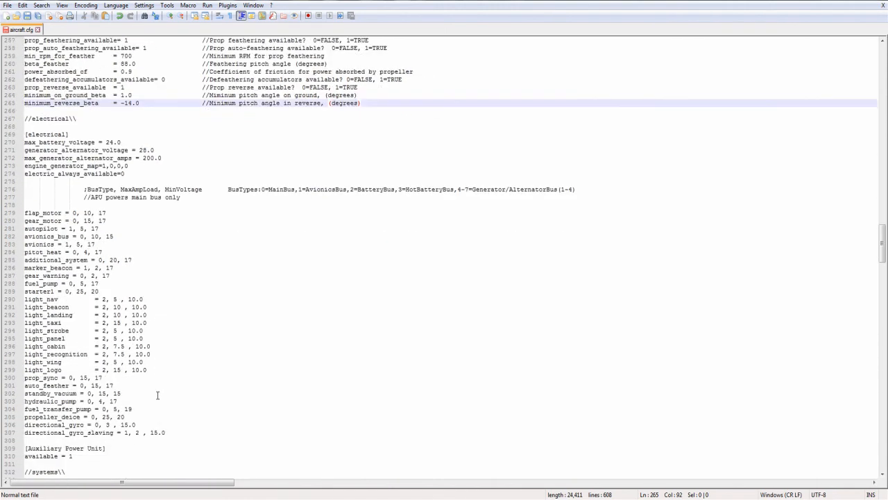
{"action": "scroll", "coordinate": [157, 395], "scroll_direction": "down", "scroll_amount": 2}
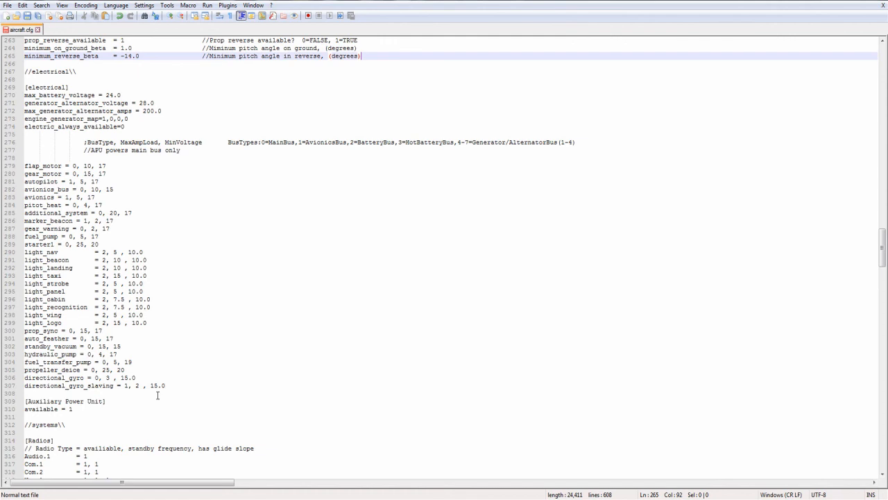
{"action": "scroll", "coordinate": [159, 258], "scroll_direction": "down", "scroll_amount": 2}
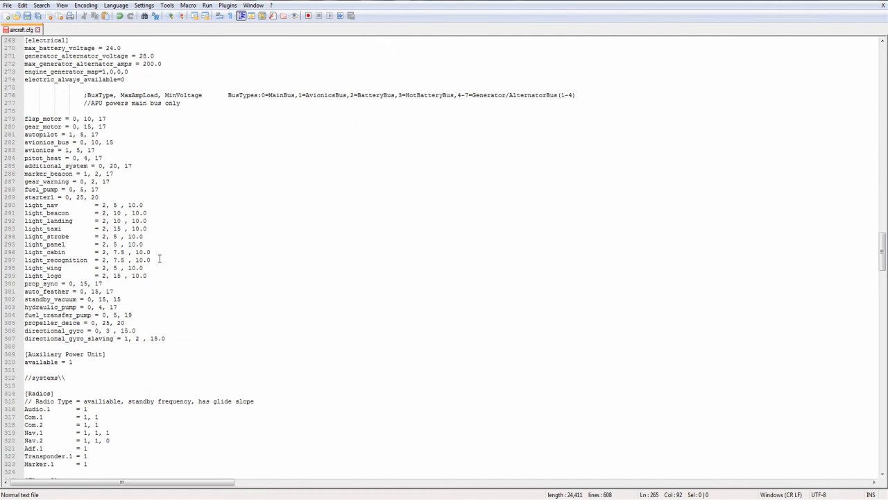